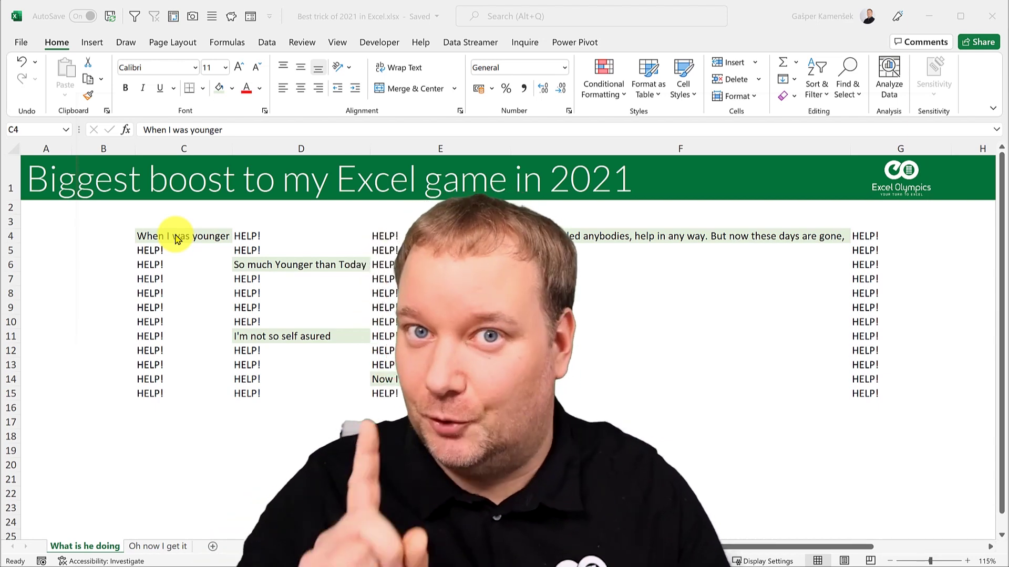
Copy the 'When I was younger' line from C4 and paste it into D5 on the Oh now I get it sheet
click(300, 237)
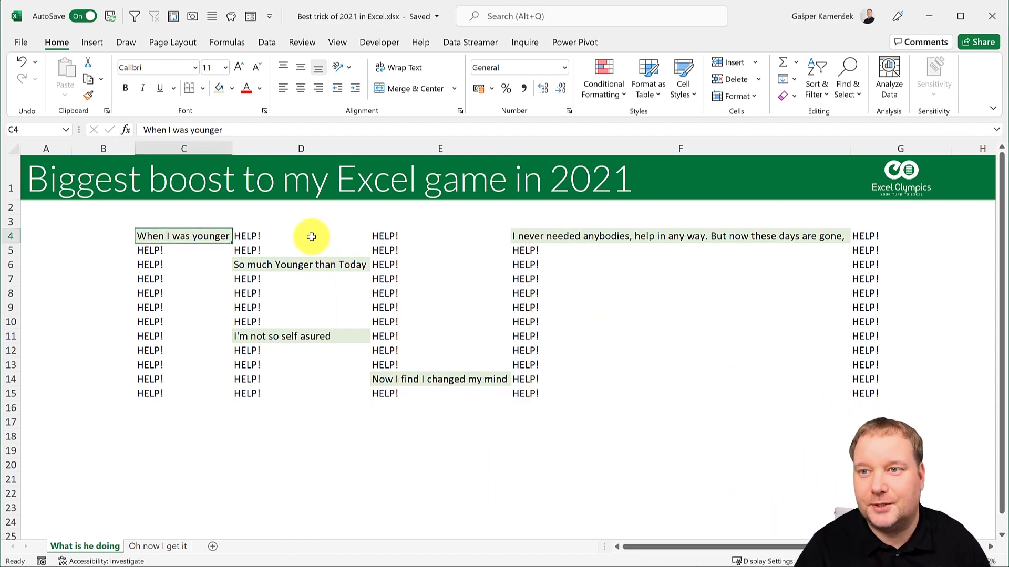
click(311, 235)
click(184, 236)
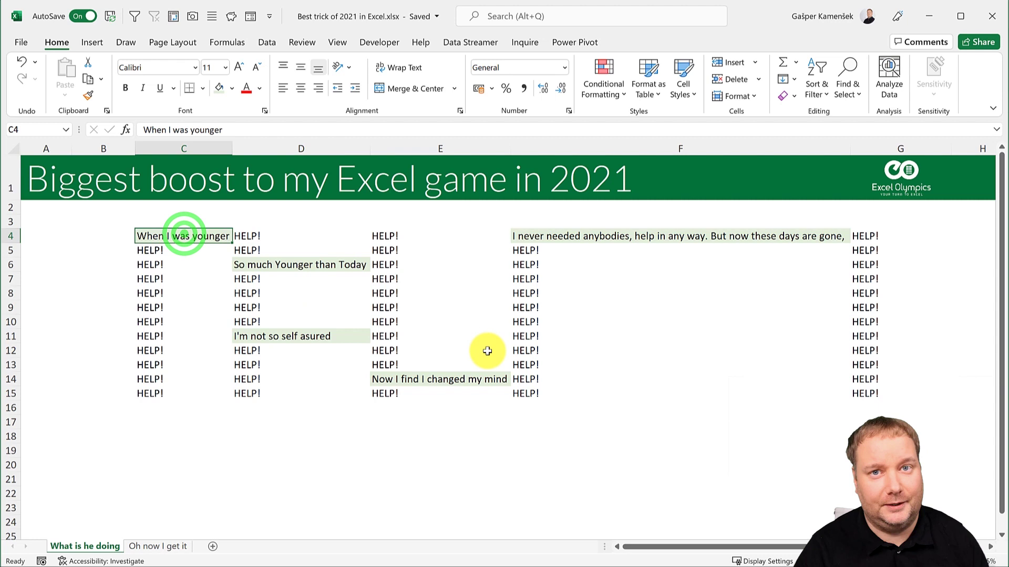
key(ctrl+c)
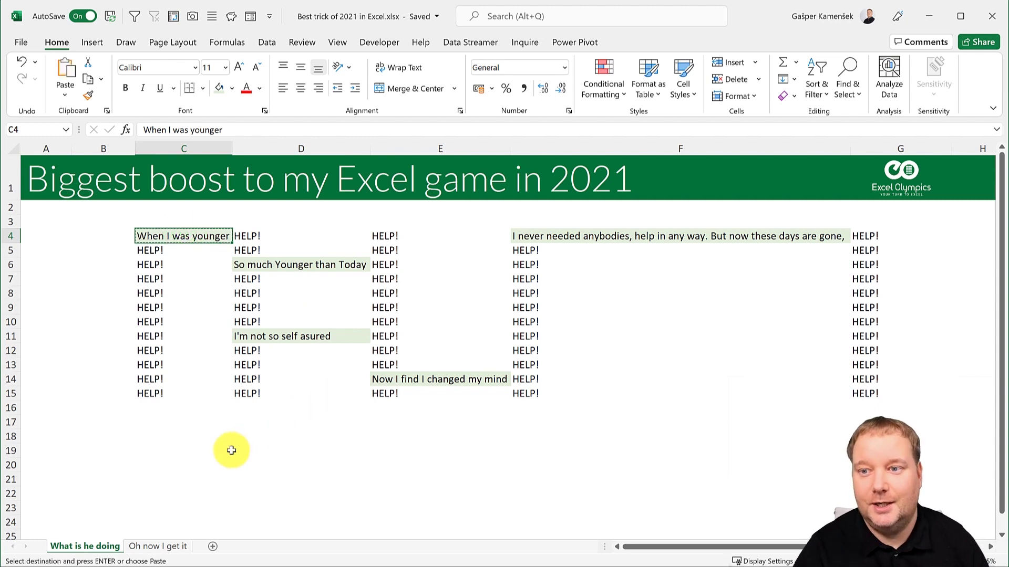
click(143, 548)
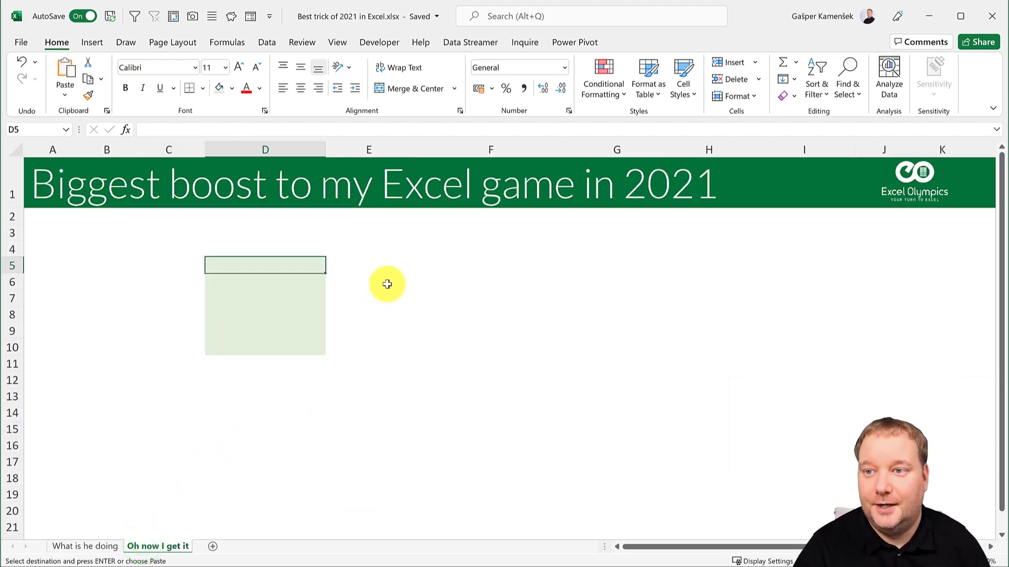
click(249, 267)
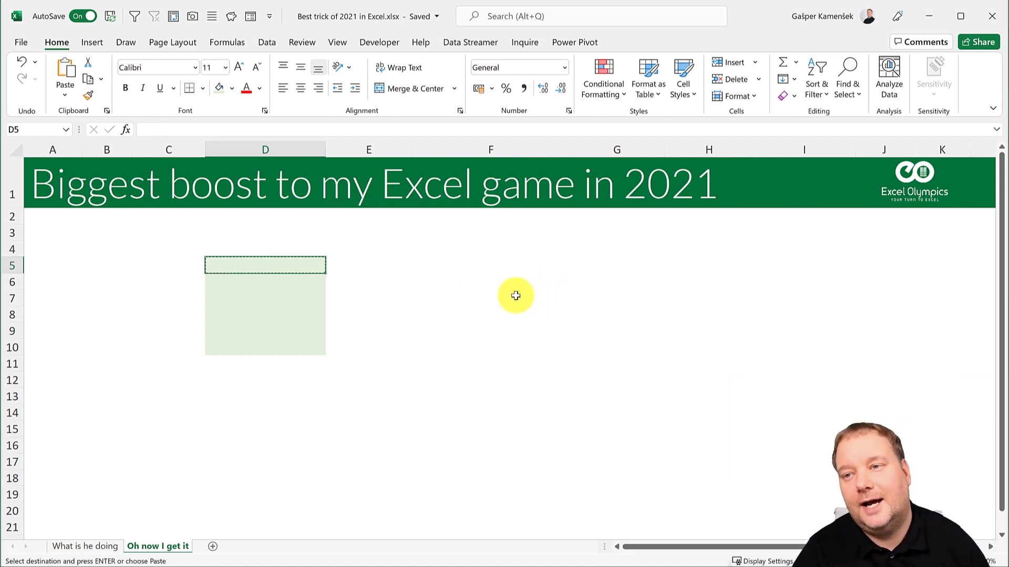
key(Escape)
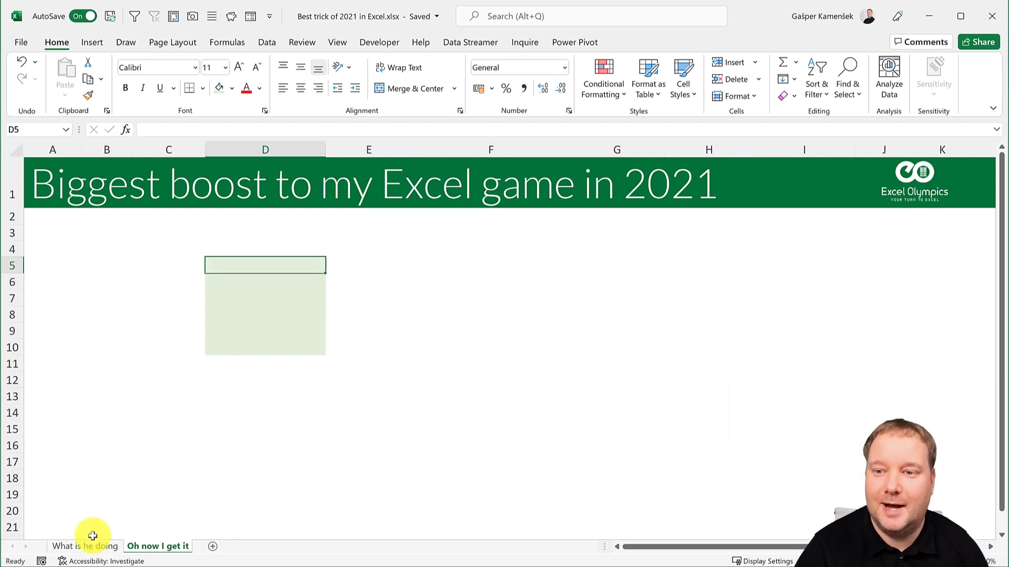
click(93, 547)
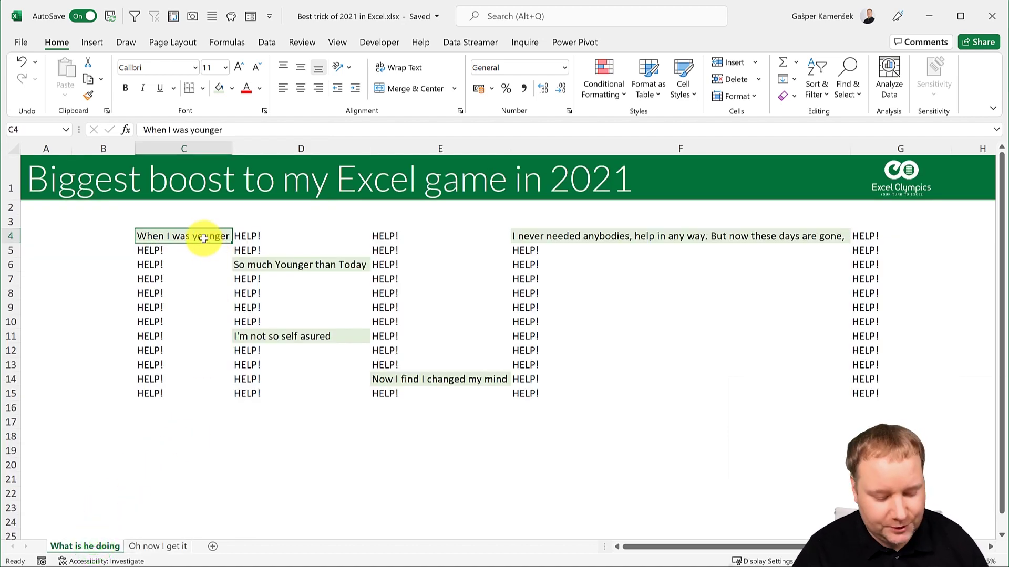
key(ctrl+c)
click(149, 546)
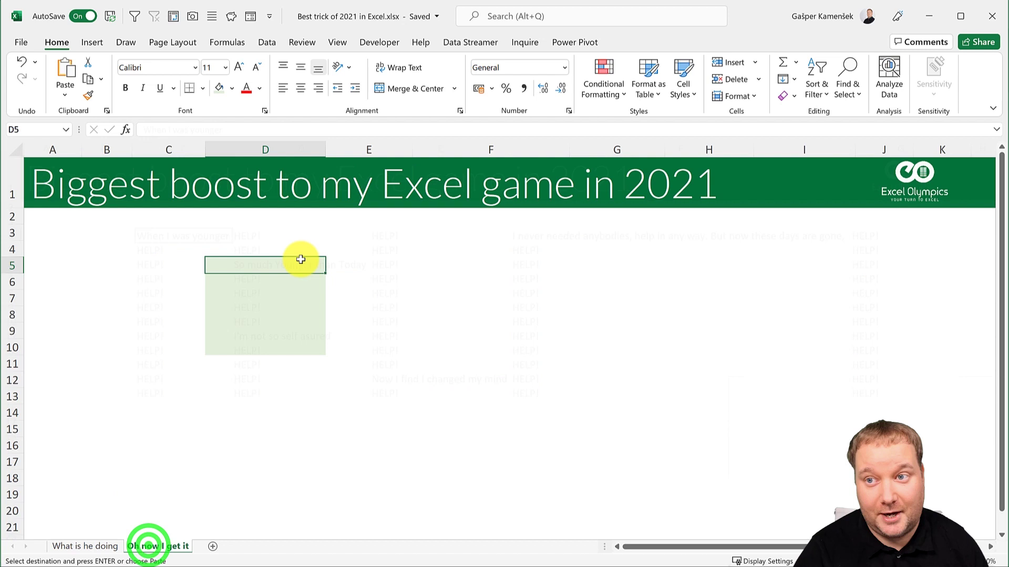
key(ctrl+v)
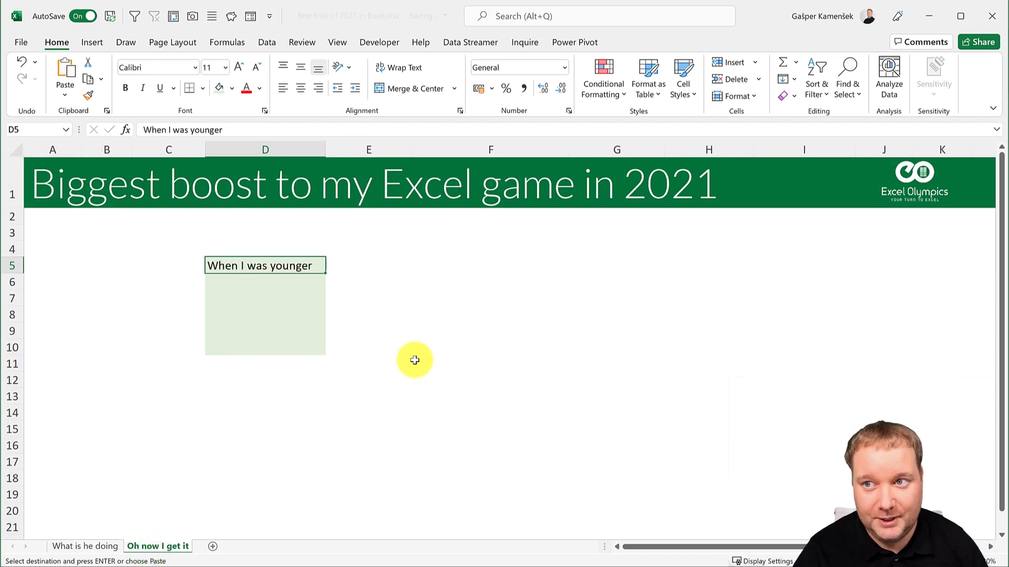
Copy the 'So much Younger than Today' line for D6, then clear D5:D6
click(84, 545)
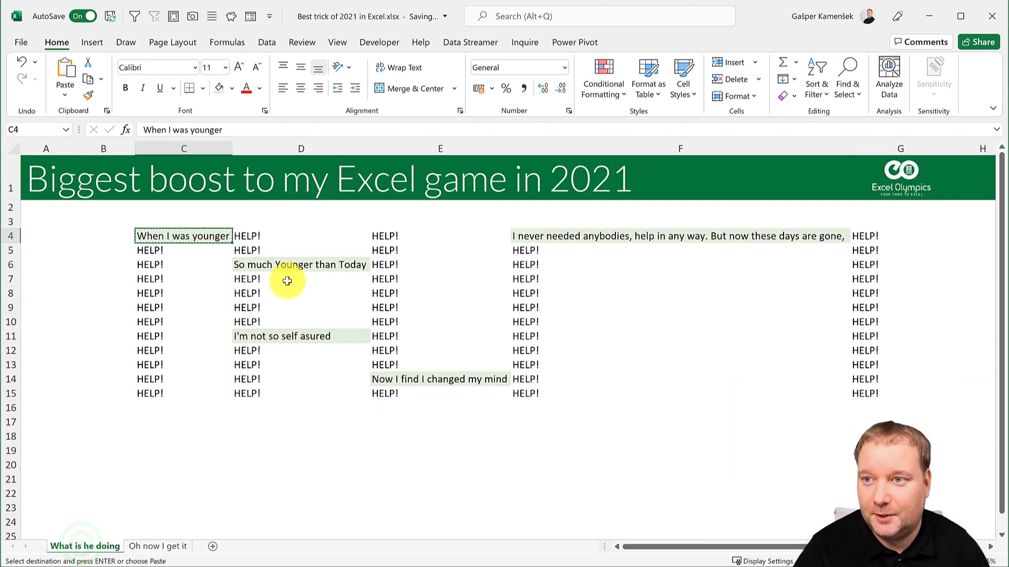
click(298, 264)
key(ctrl+c)
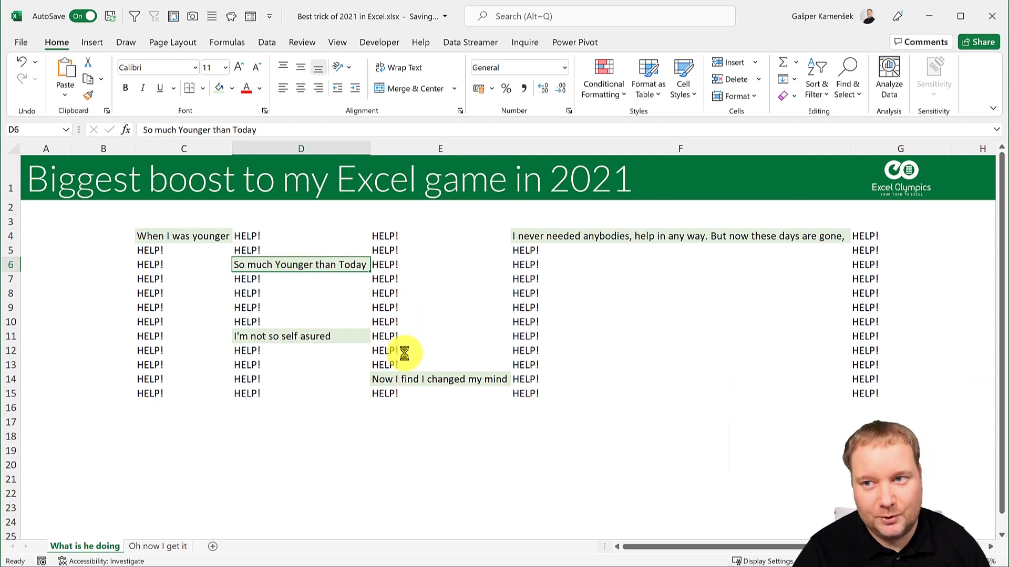
click(147, 544)
click(271, 280)
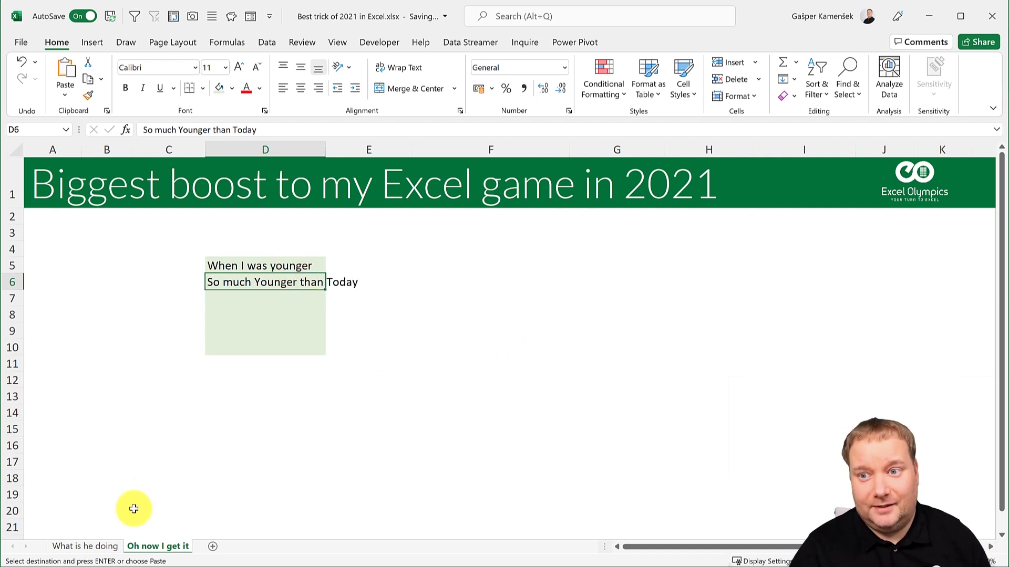
click(83, 545)
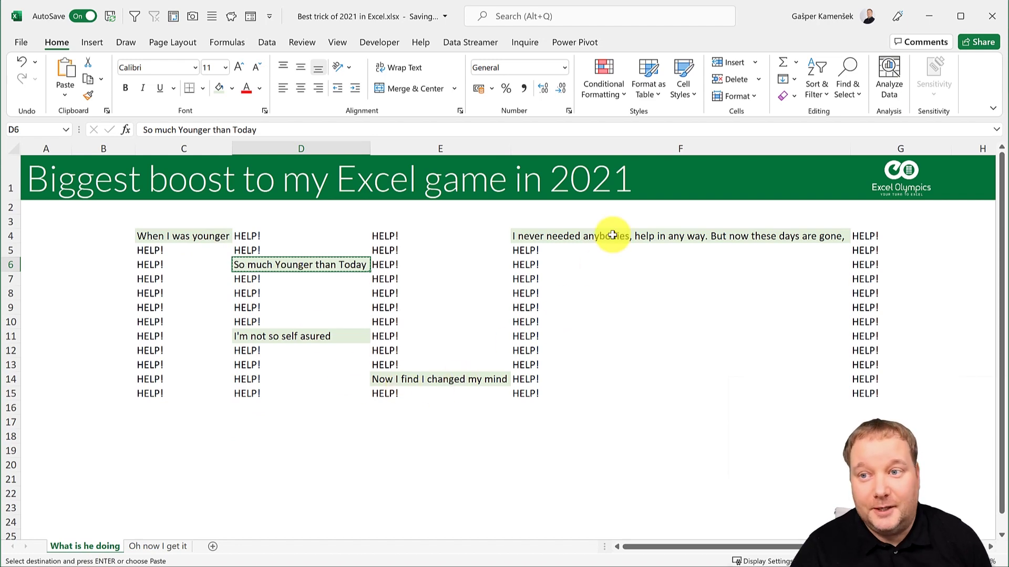
click(158, 545)
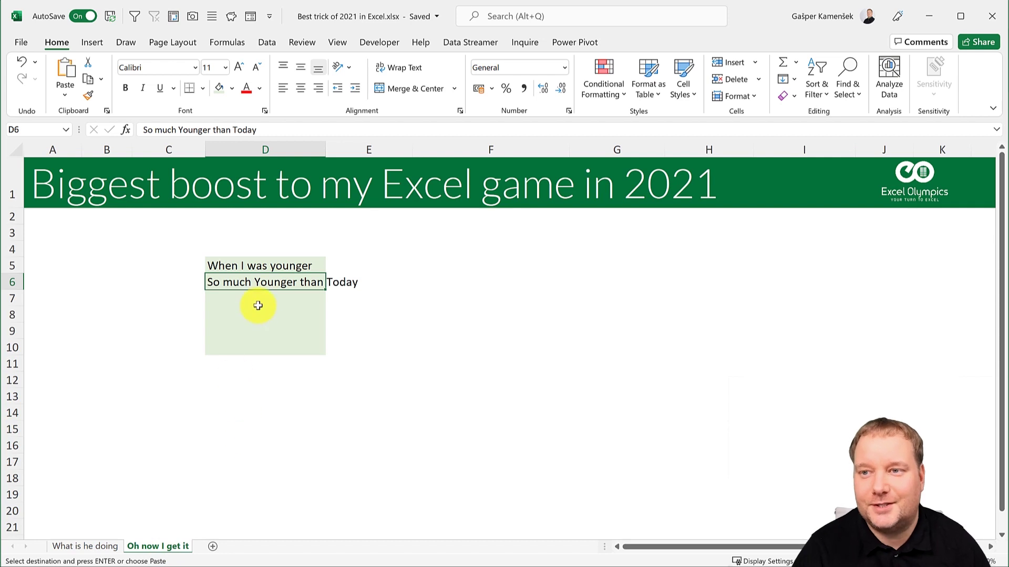
drag(272, 269, 270, 279)
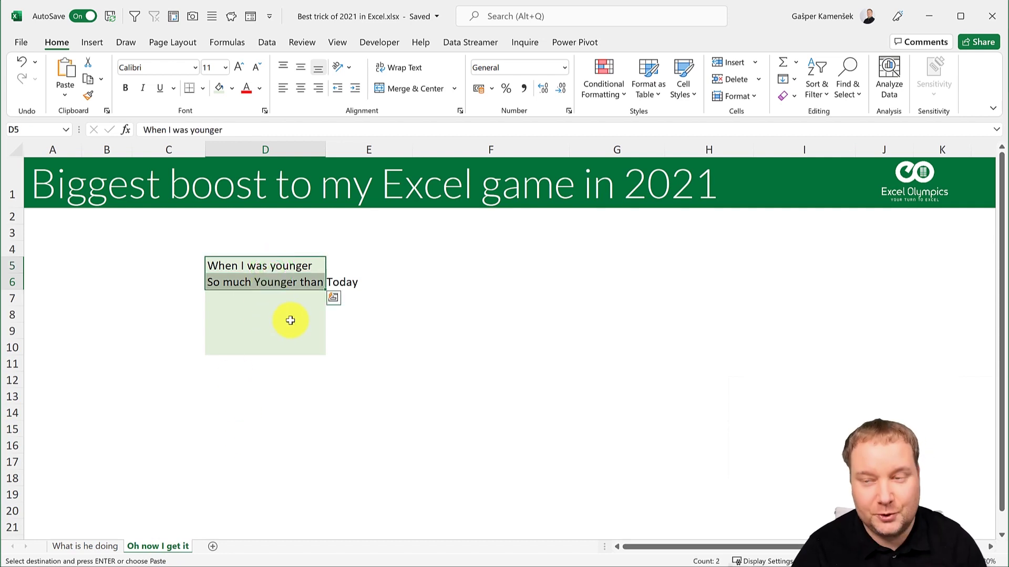
key(Delete)
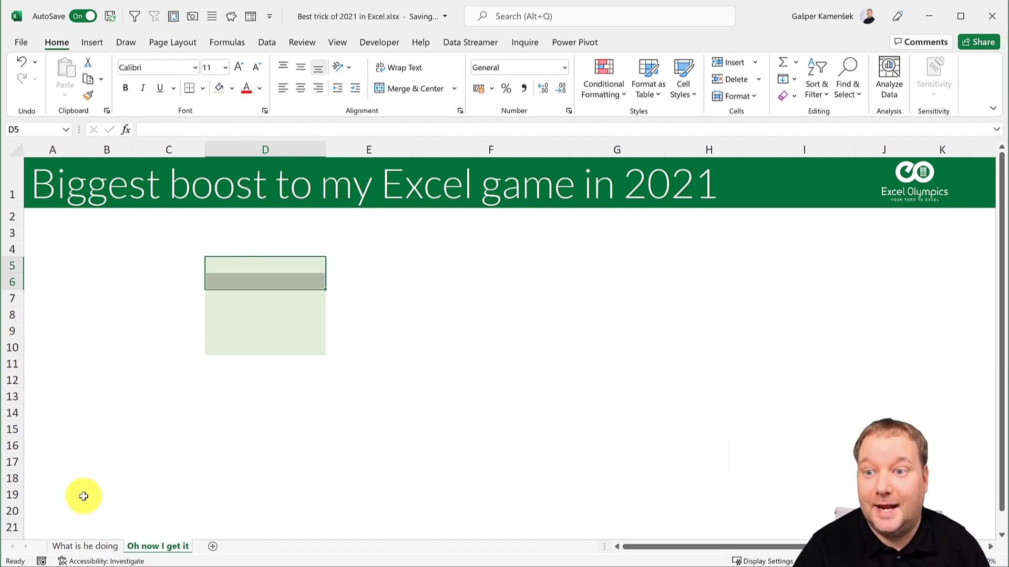
Copy the lyric lines in C4, D6, D11, E14 and F4 in turn, then bring Book5 forward
click(84, 546)
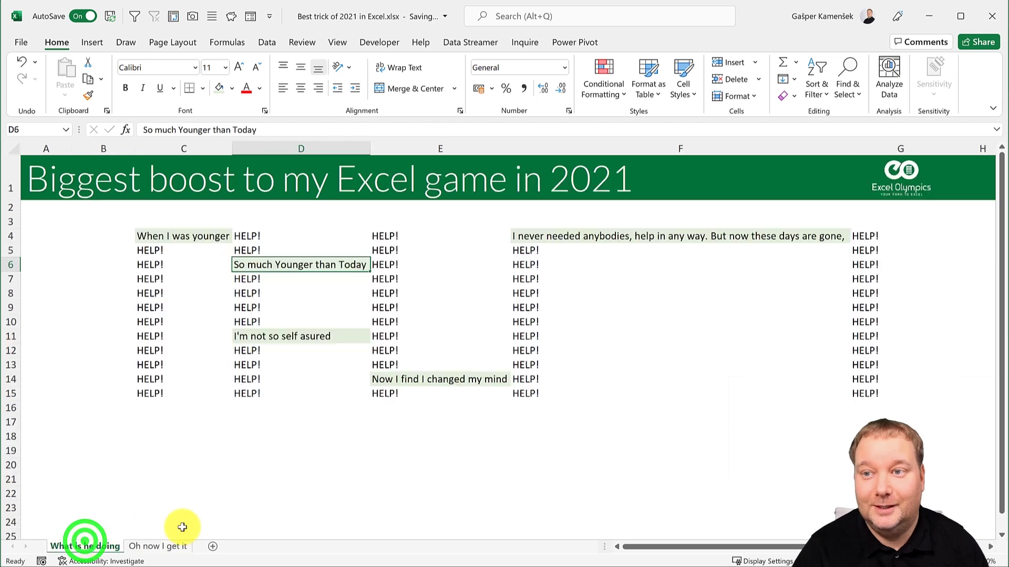
click(202, 239)
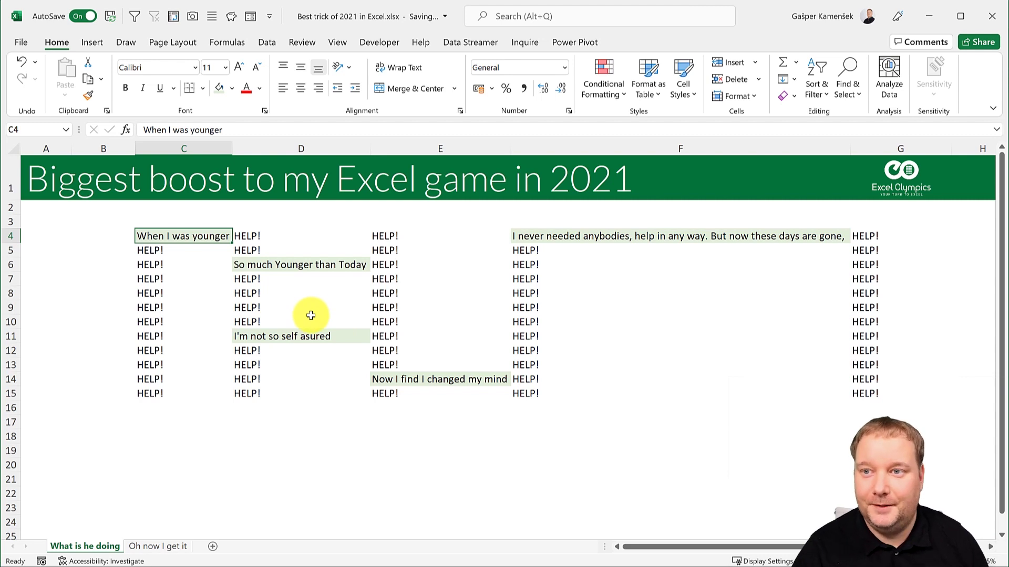
click(198, 236)
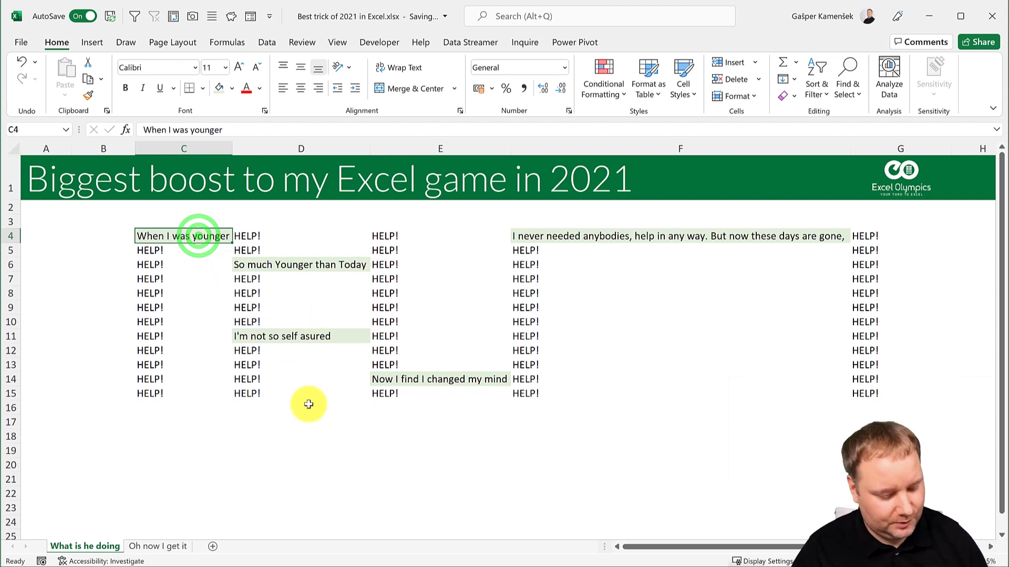
click(324, 264)
key(ctrl+c)
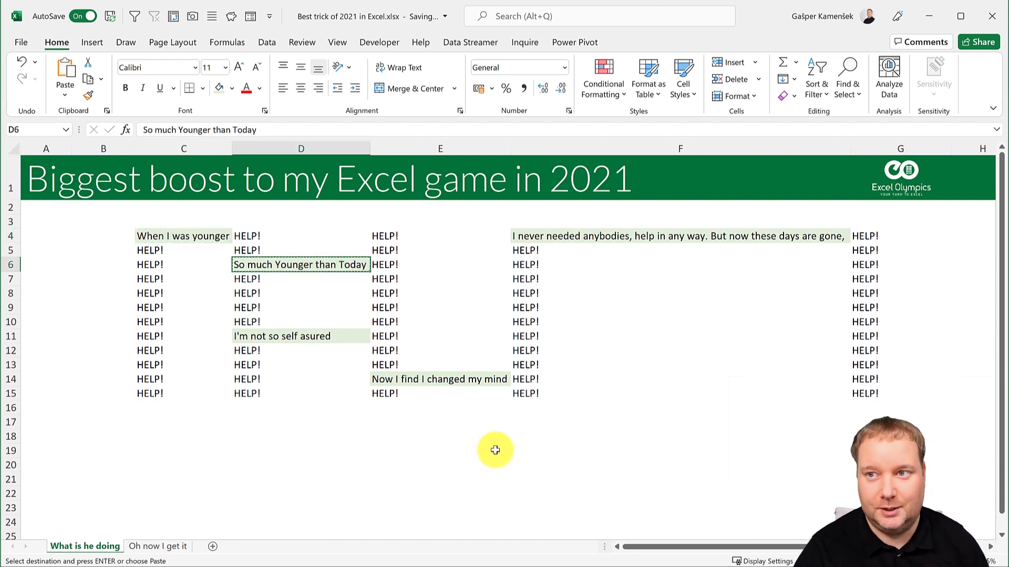
click(331, 336)
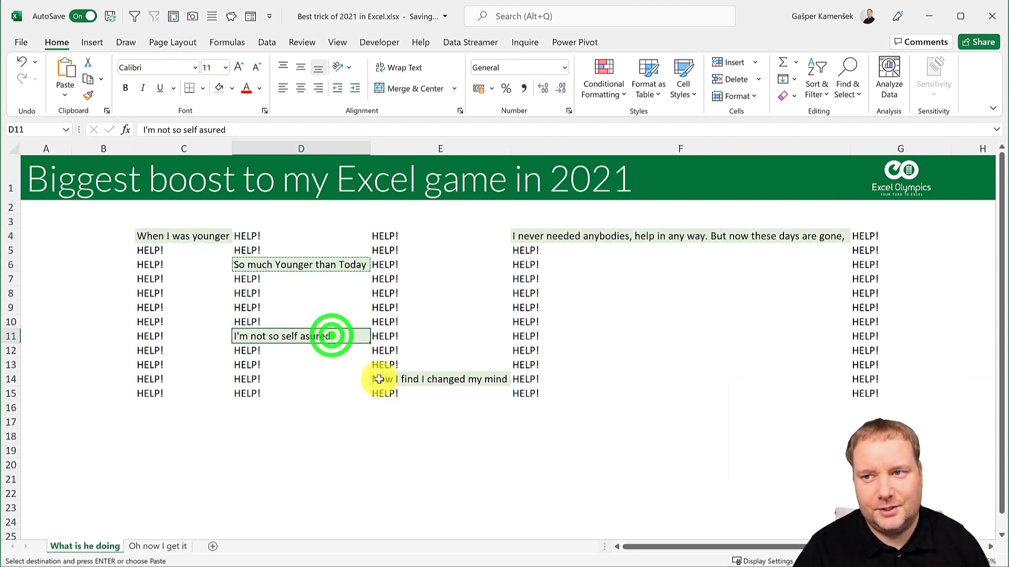
key(ctrl+c)
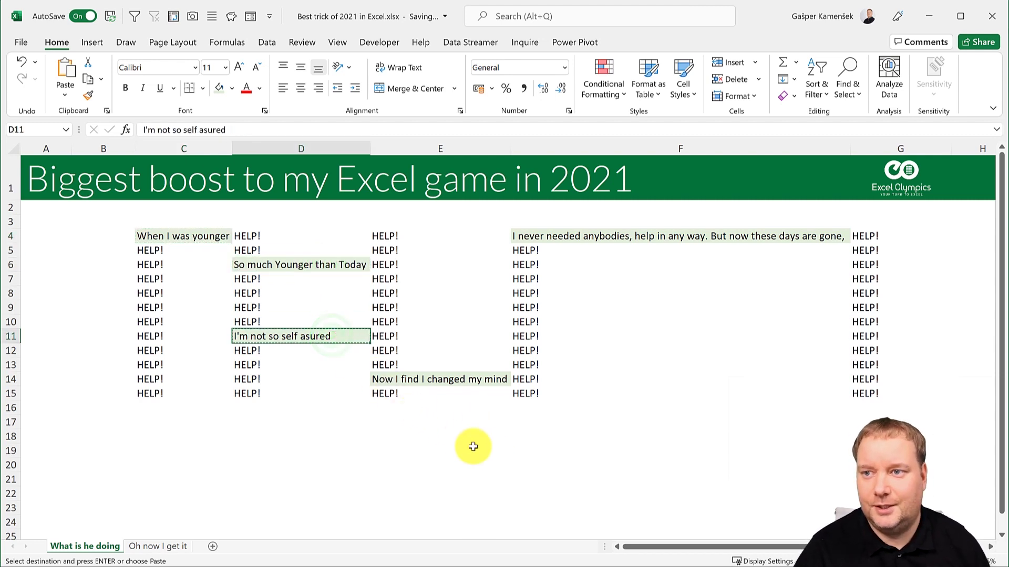
click(469, 380)
key(ctrl+c)
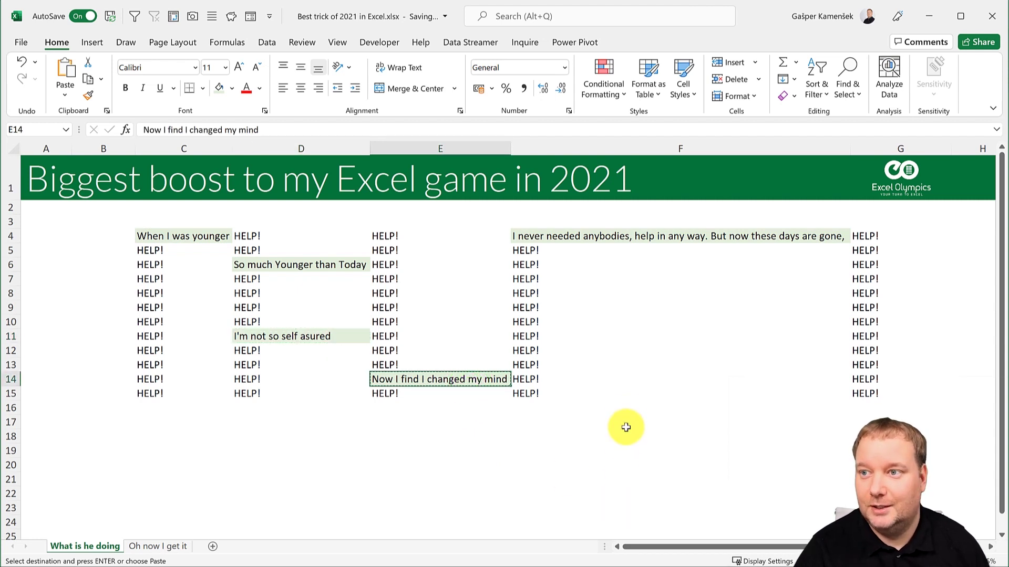
click(630, 235)
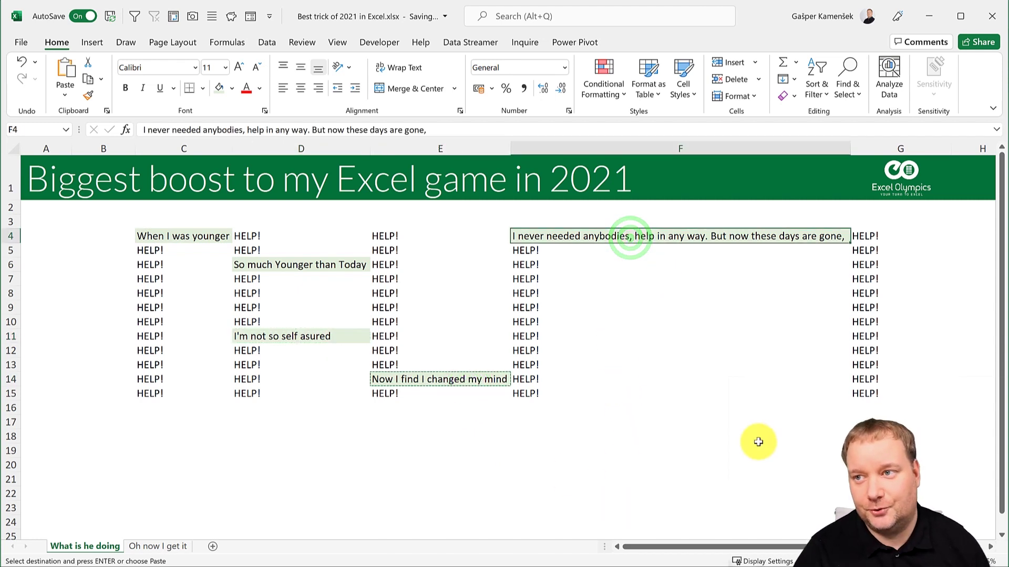
key(ctrl+c)
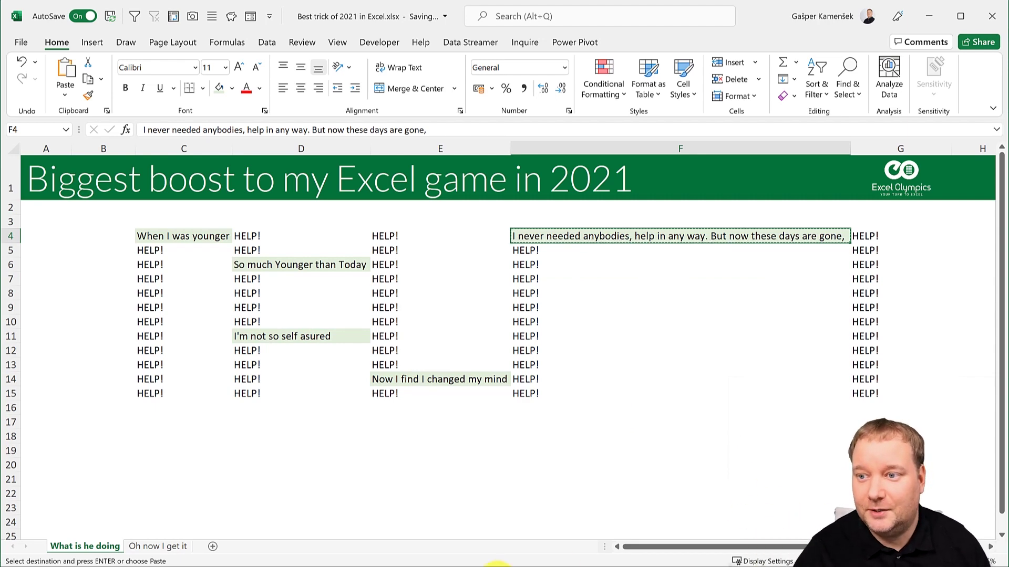
click(494, 565)
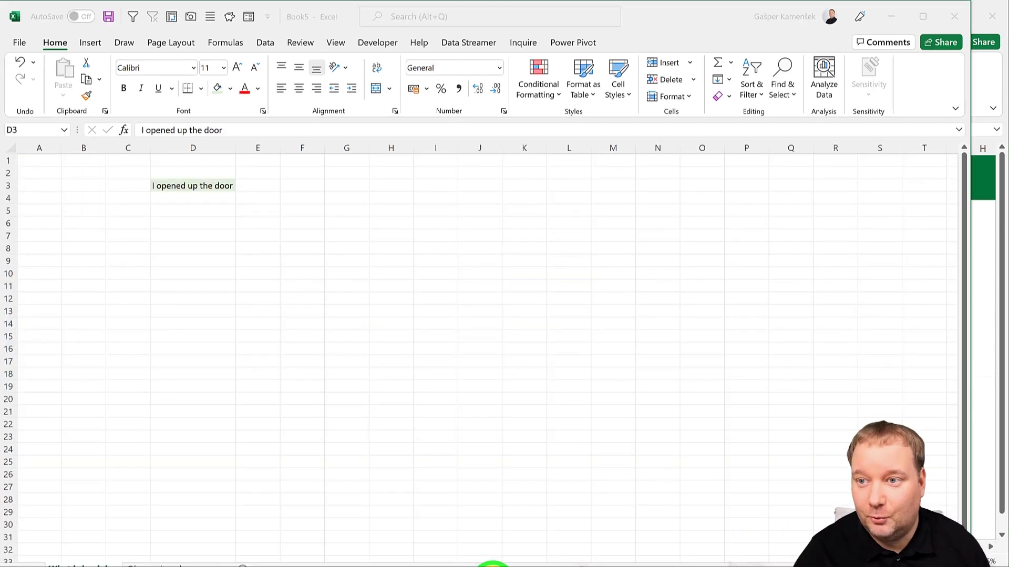
Return to the lyric workbook and copy the HELP! cell in G5
click(190, 186)
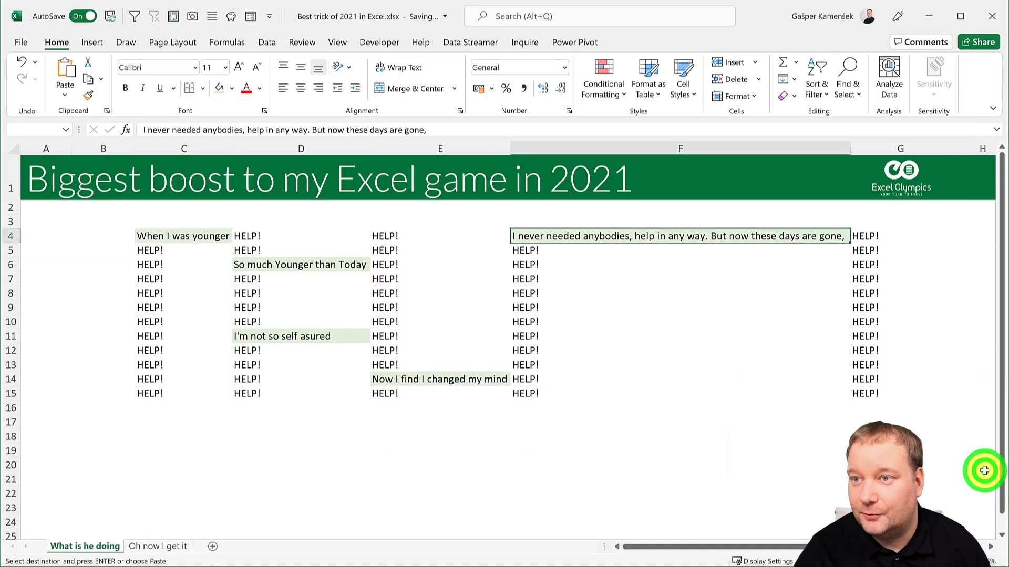
click(869, 254)
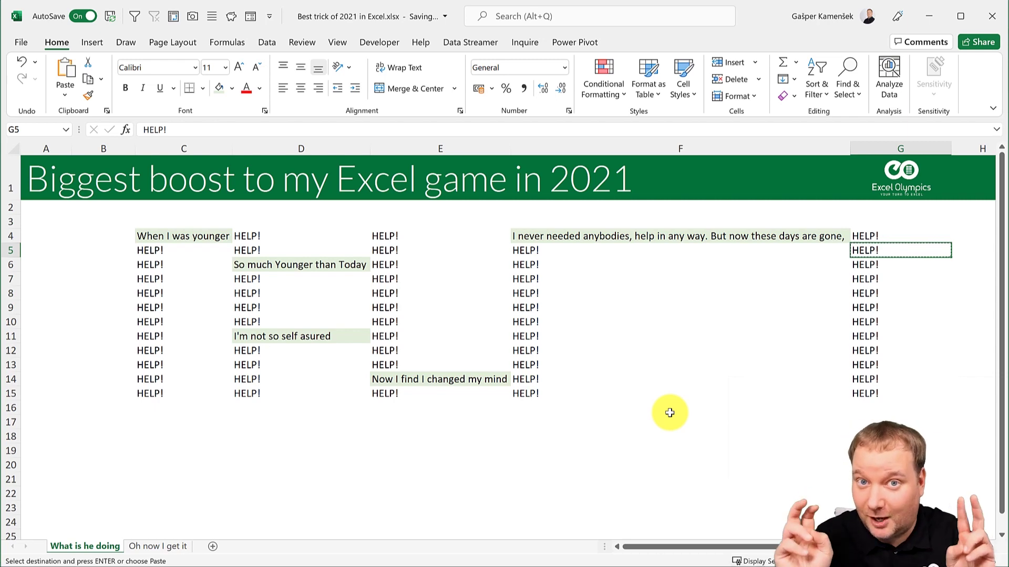
Paste 'When I was younger' into D5 and 'So much Younger than Today' into D6 from clipboard history
click(157, 548)
click(258, 269)
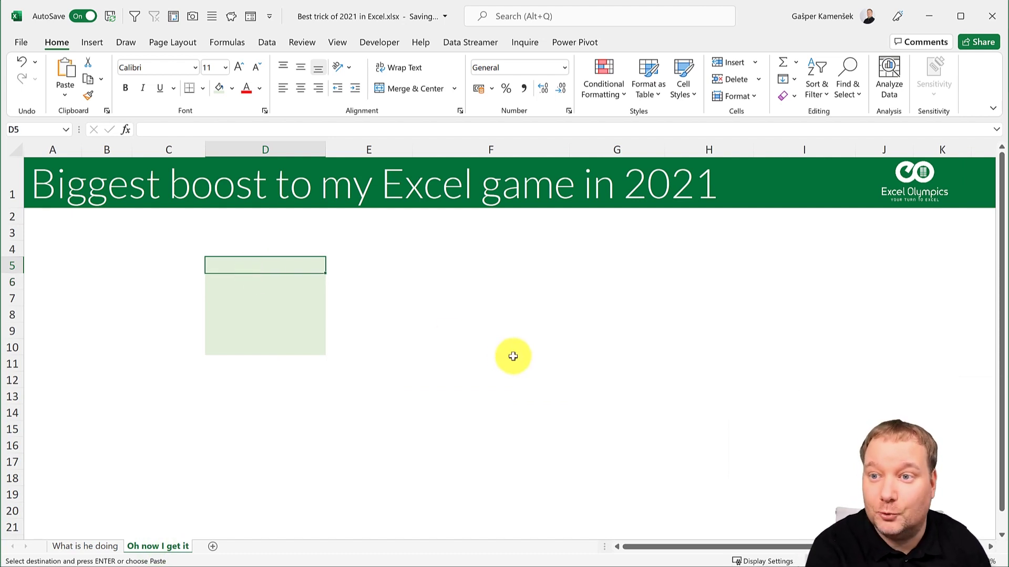
key(super+v)
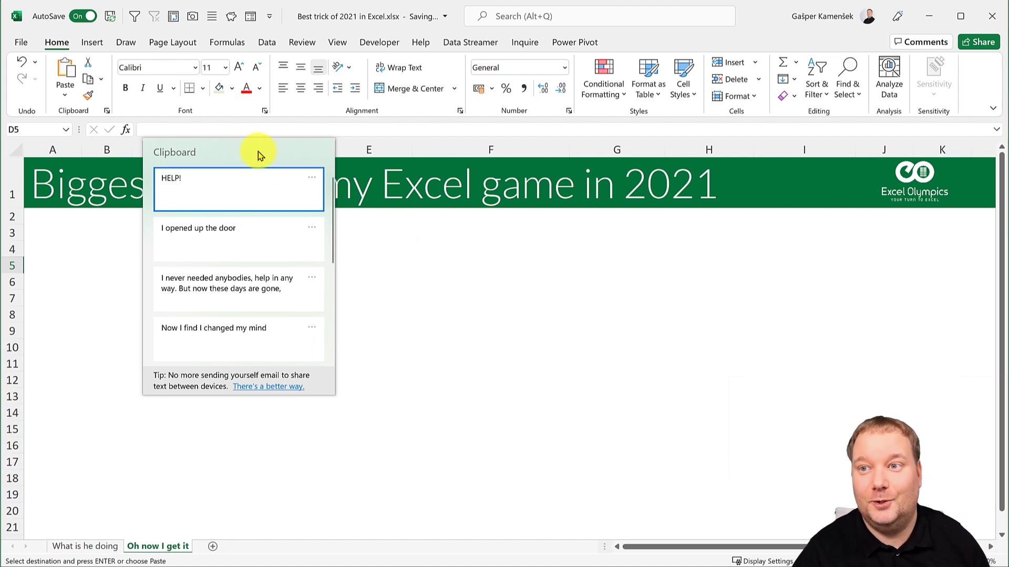
click(245, 146)
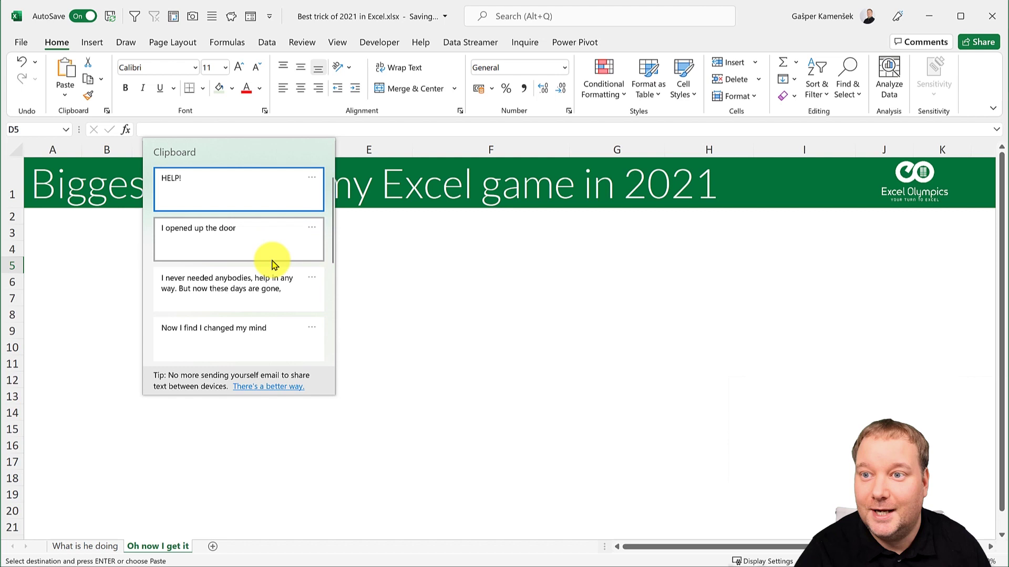
scroll(270, 262, down, 3)
scroll(270, 265, down, 2)
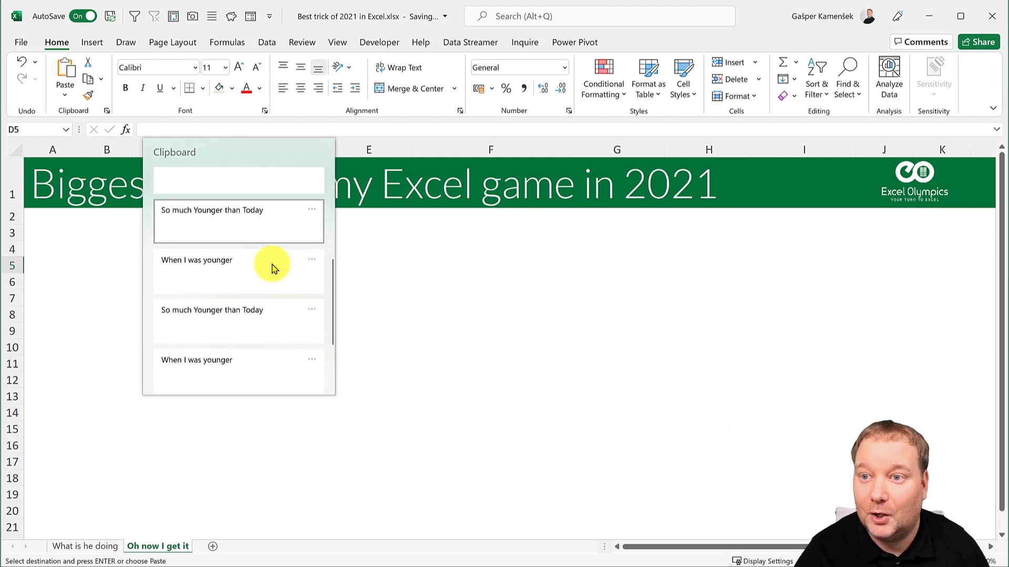
click(207, 237)
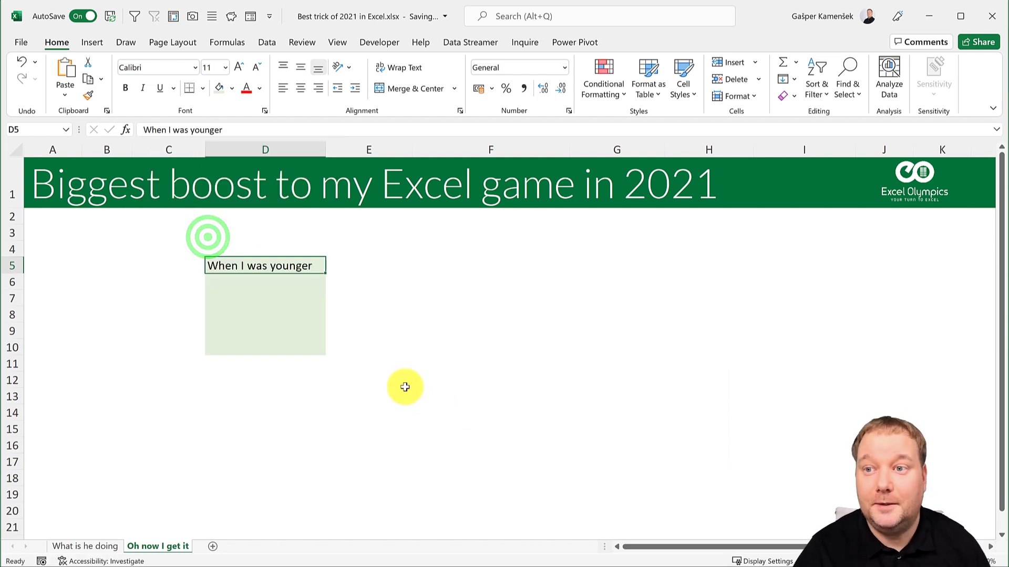
click(276, 278)
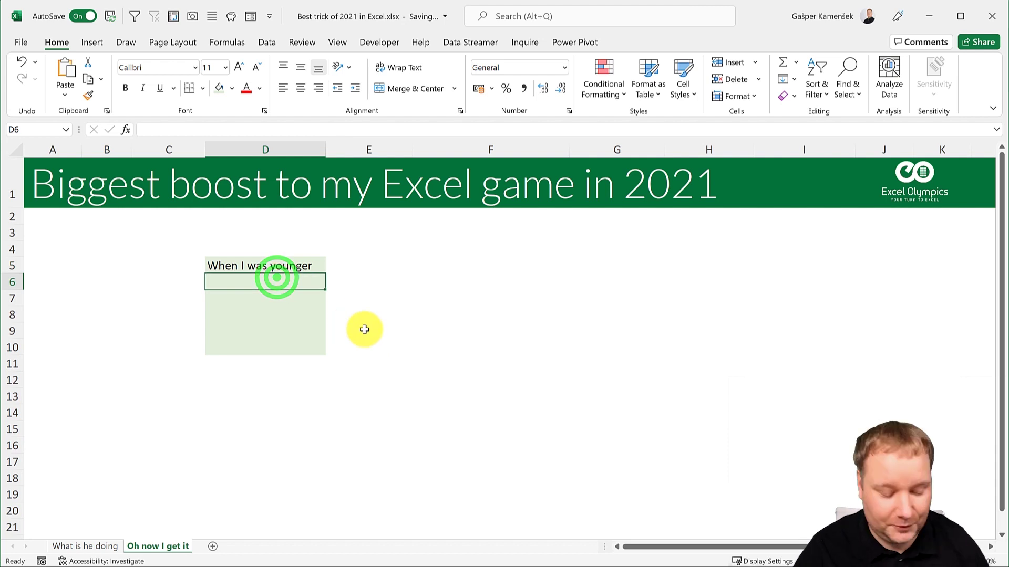
key(super+v)
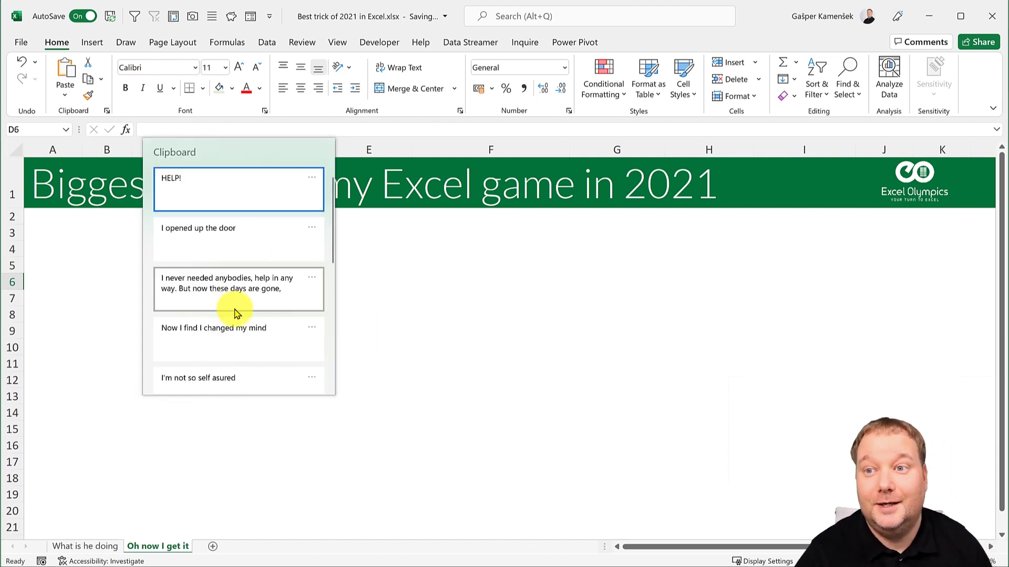
scroll(239, 313, down, 3)
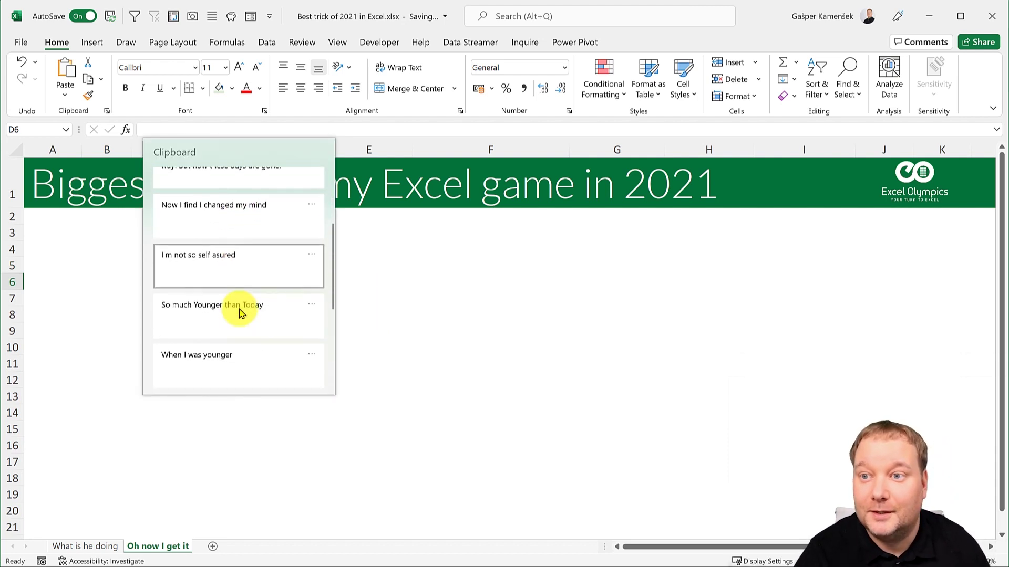
click(235, 307)
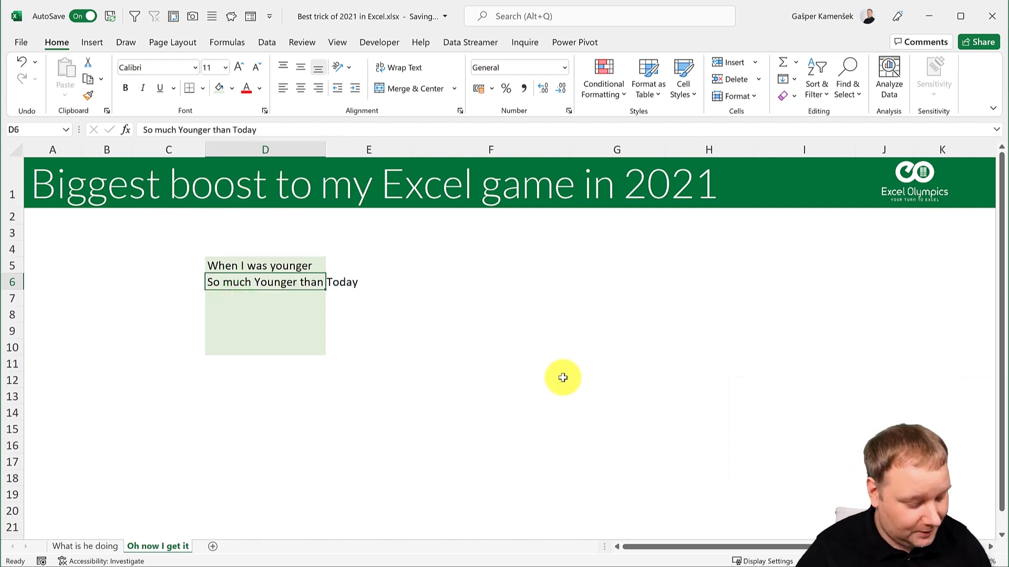
Paste the 'I never needed anybodies' line into D7 and 'I'm not so self asured' into D8
key(Return)
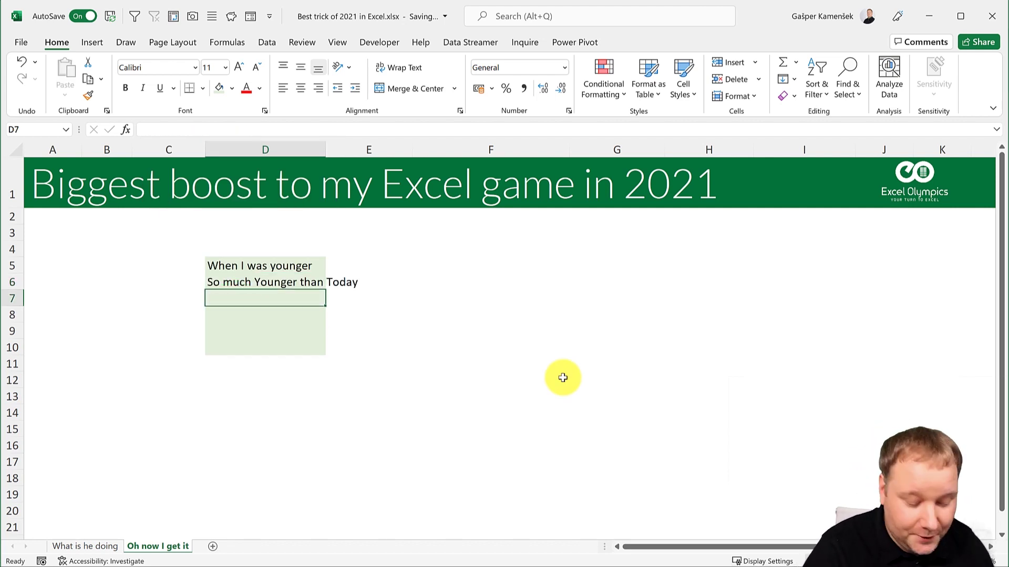
key(super+v)
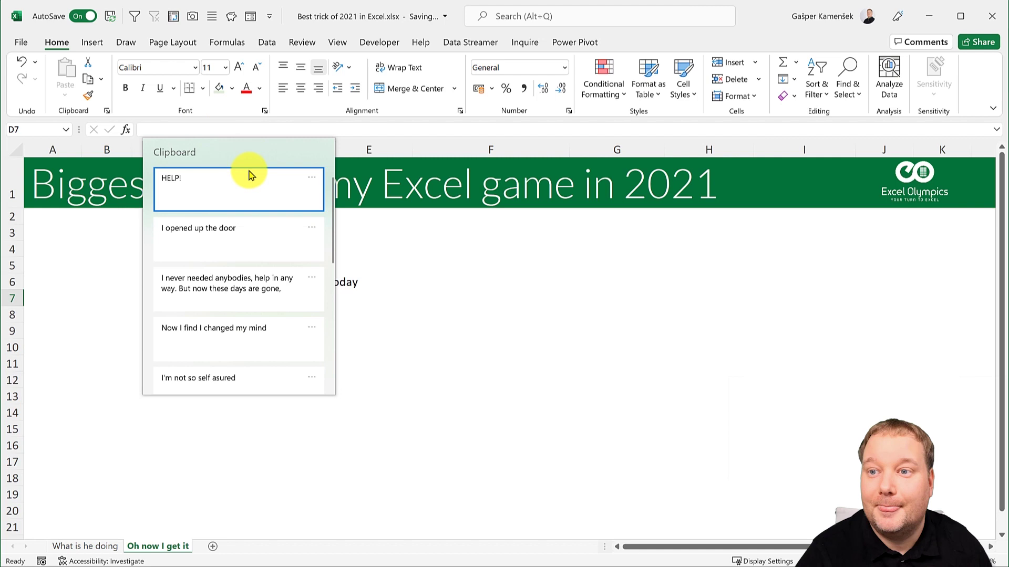
click(249, 294)
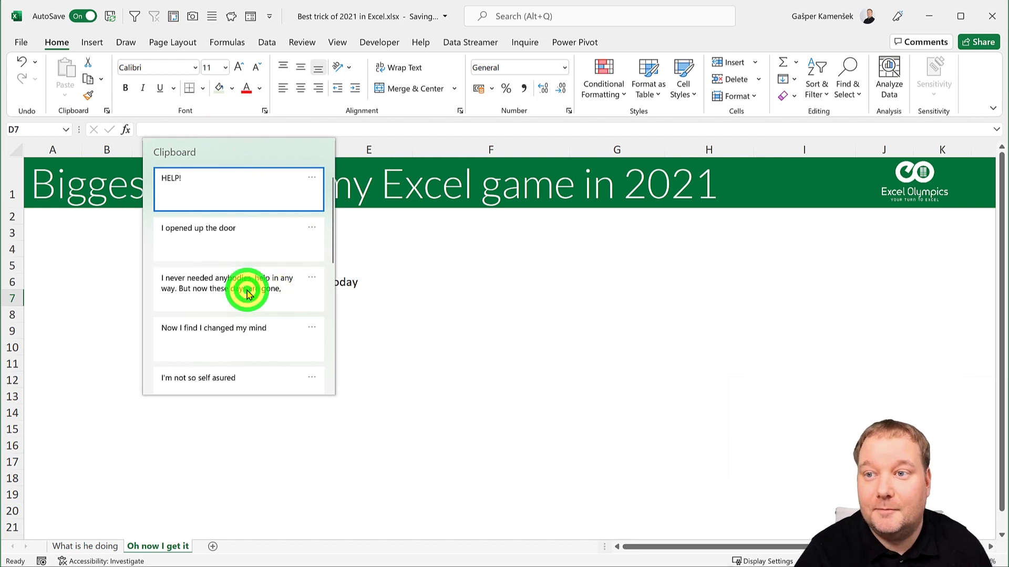
click(274, 315)
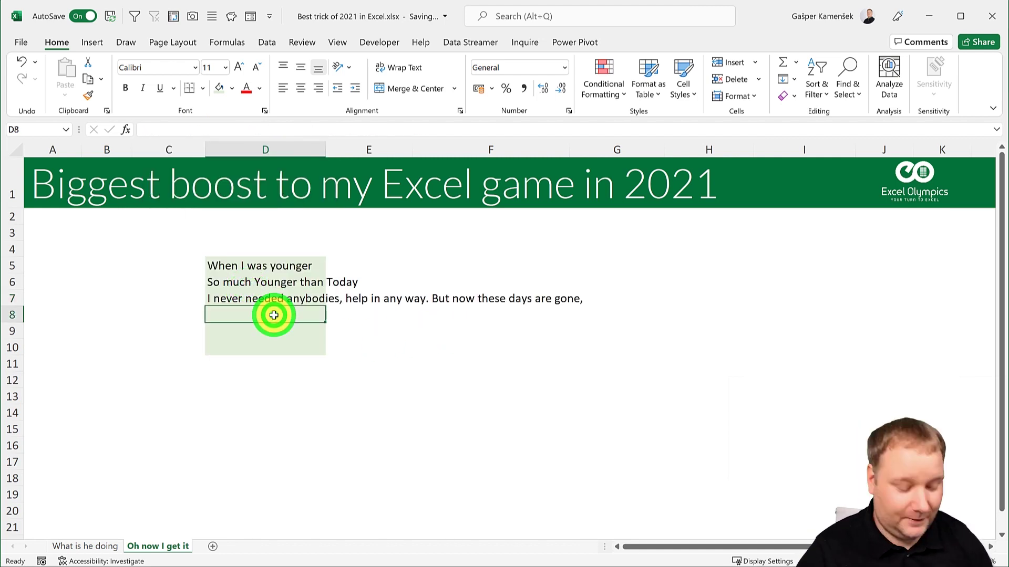
key(super+v)
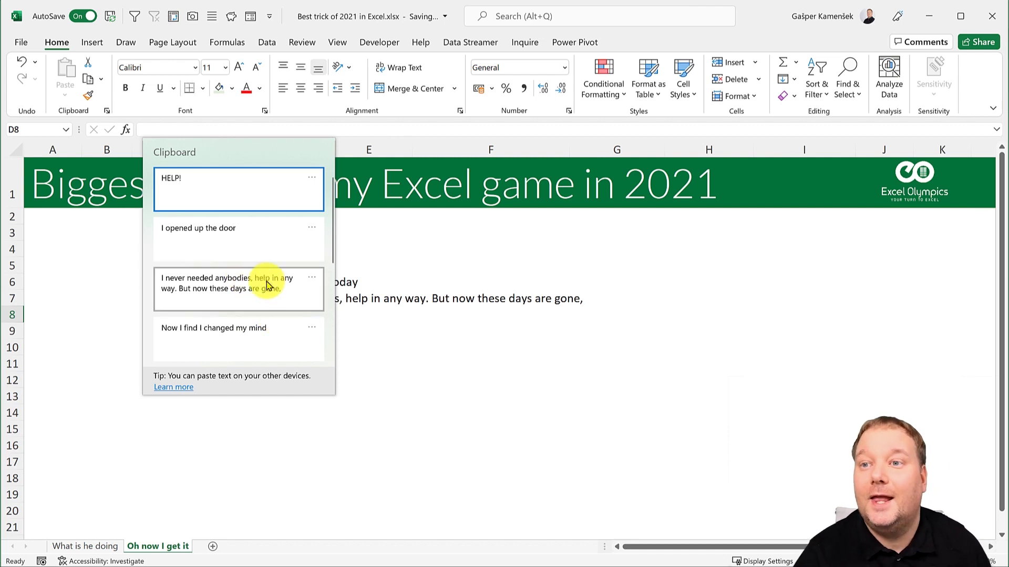
scroll(264, 277, down, 3)
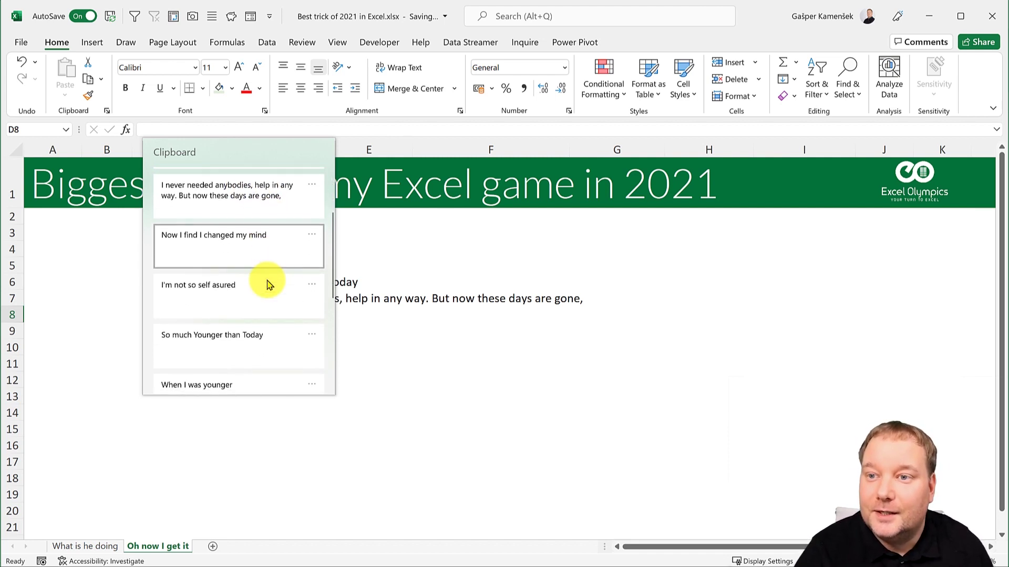
scroll(267, 284, down, 3)
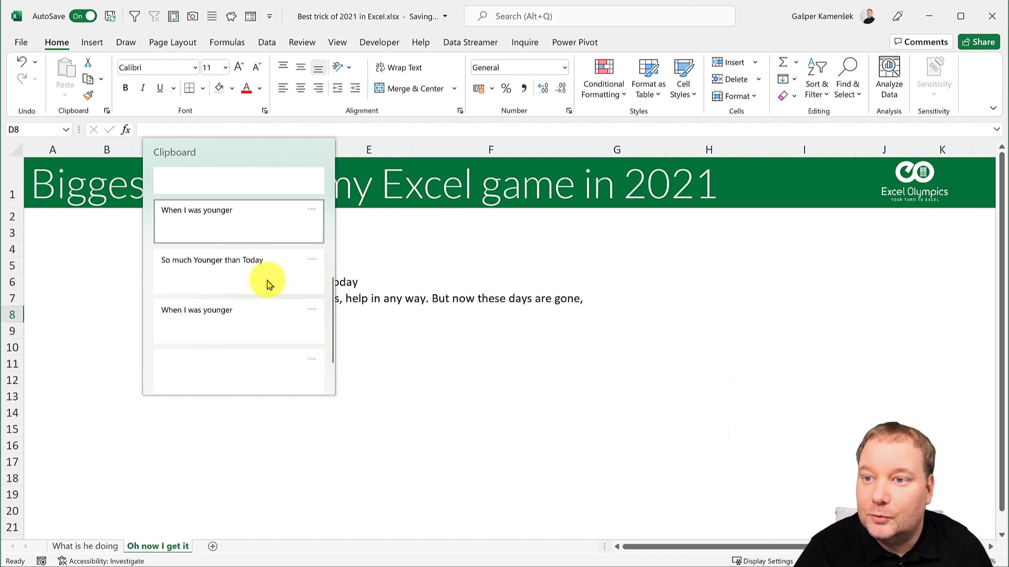
scroll(267, 283, up, 3)
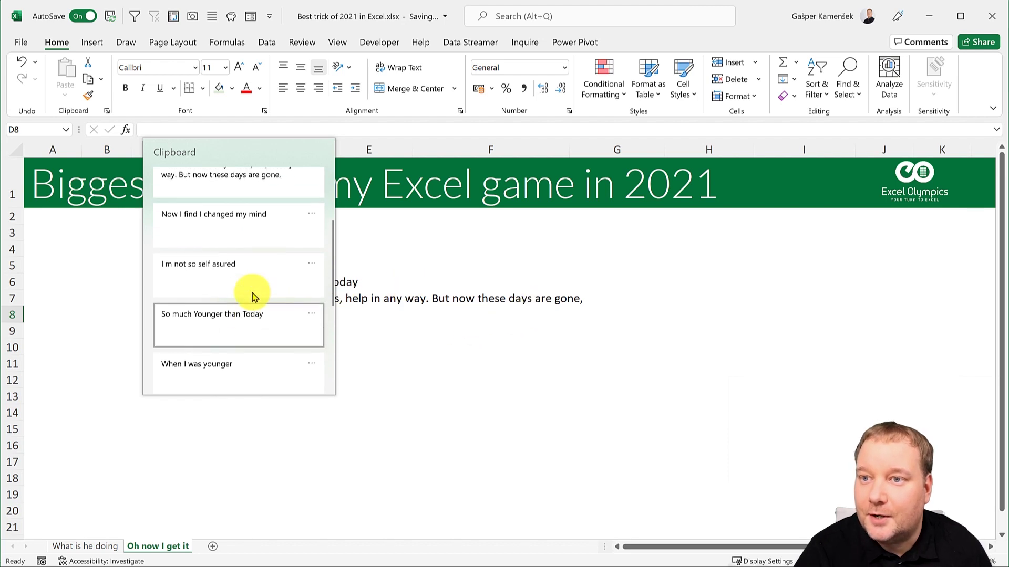
click(204, 286)
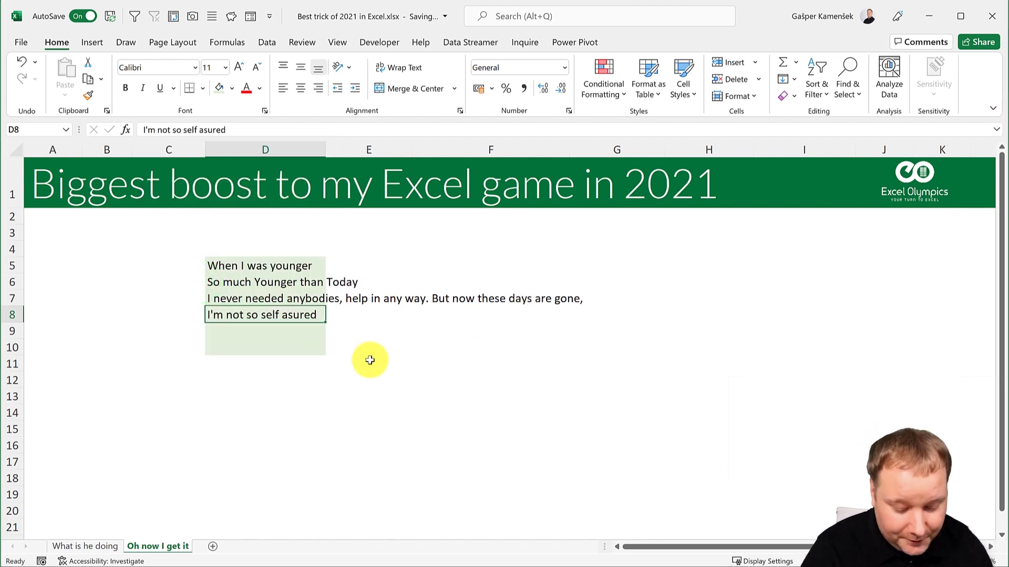
Paste 'Now I find I changed my mind' into D9 and 'I opened up the door' into D10
key(Return)
key(super+v)
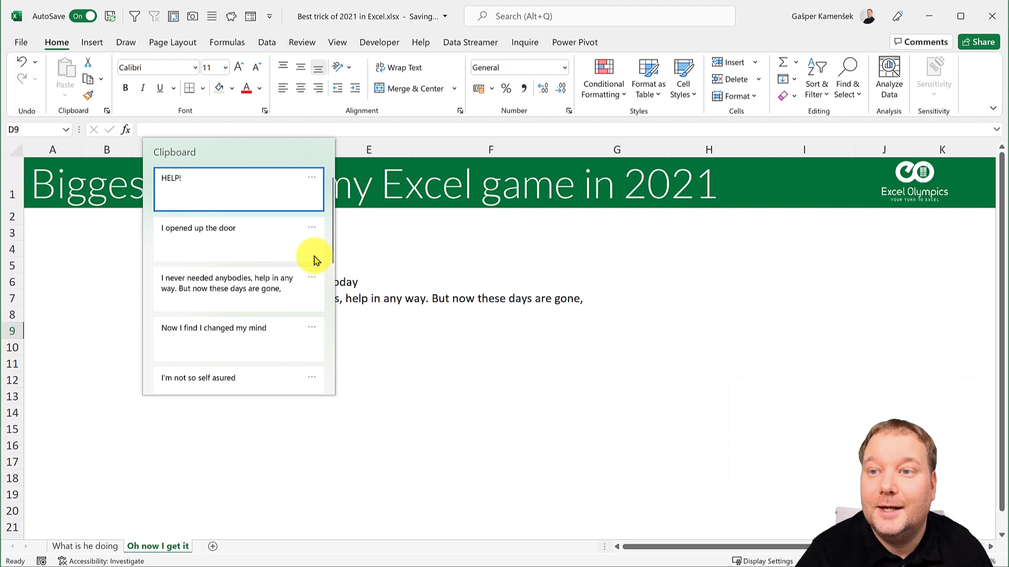
click(257, 339)
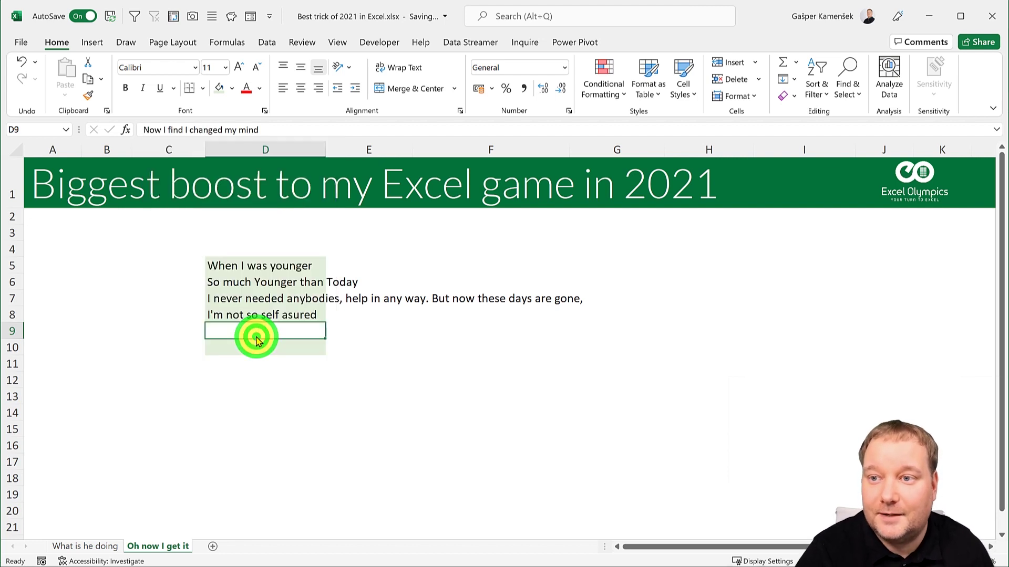
click(295, 346)
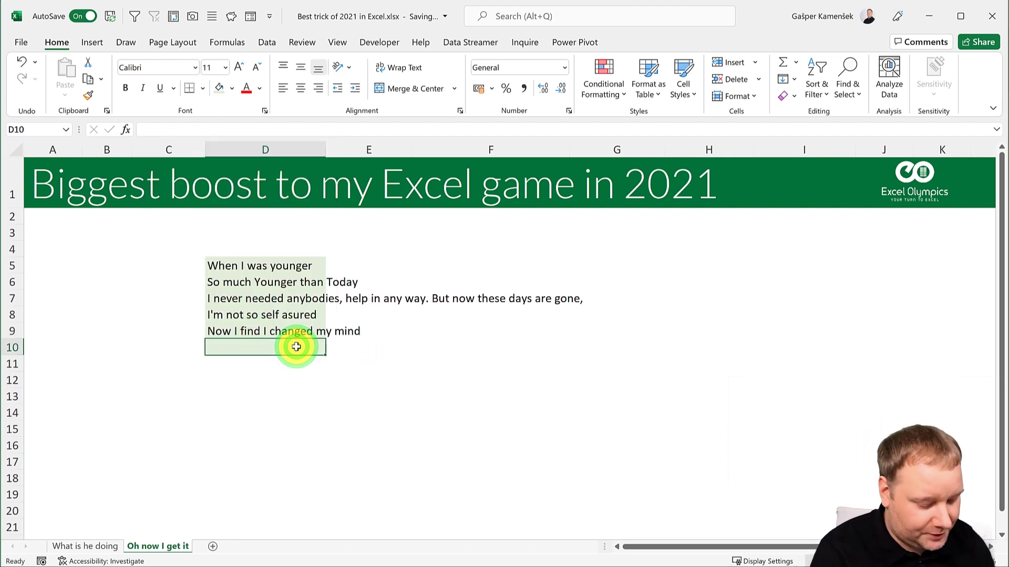
key(super+v)
scroll(293, 322, down, 2)
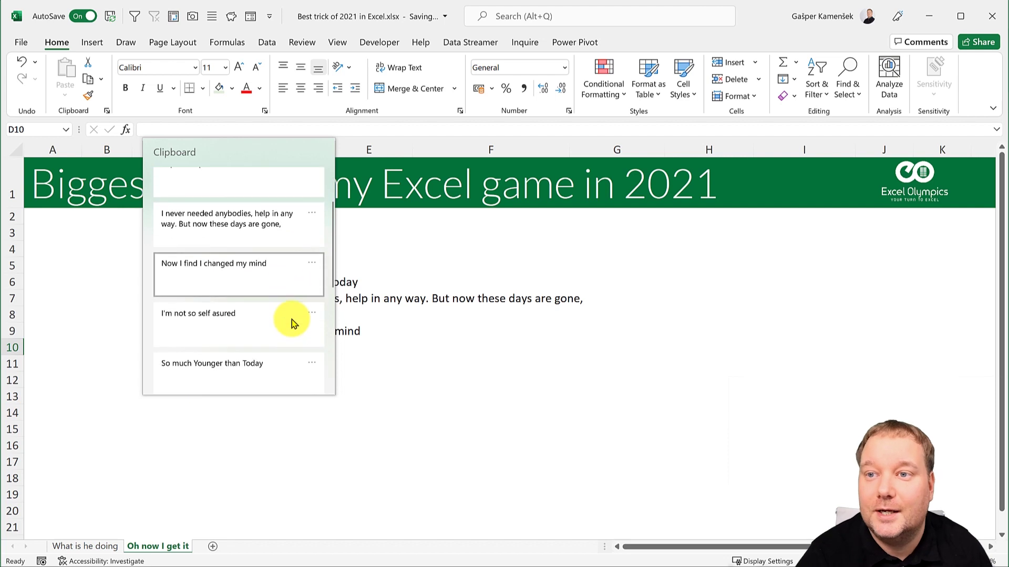
scroll(292, 319, up, 1)
click(220, 211)
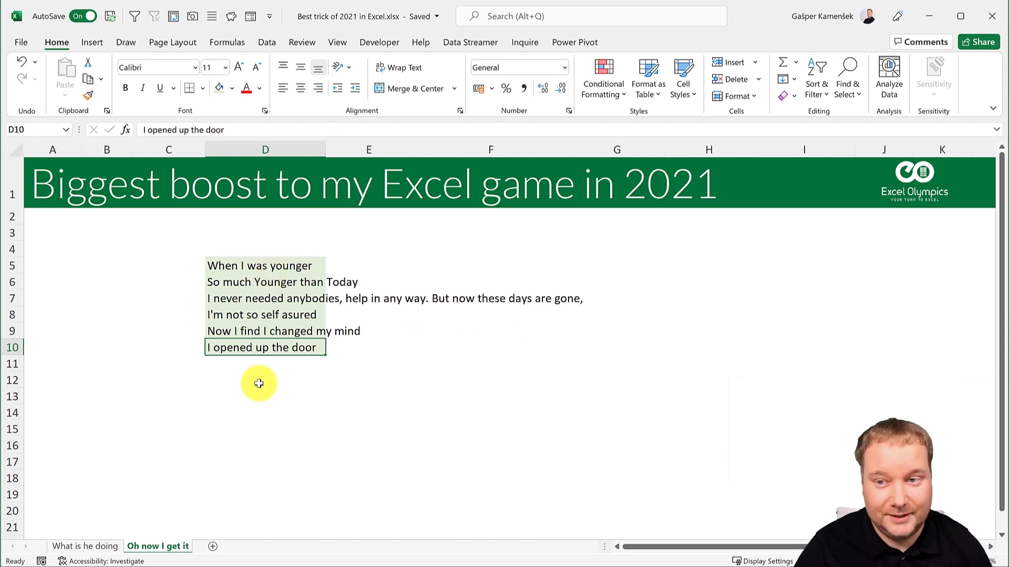
Paste HELP! from clipboard history into D4, then select the lyric lines in D5:D10
click(266, 248)
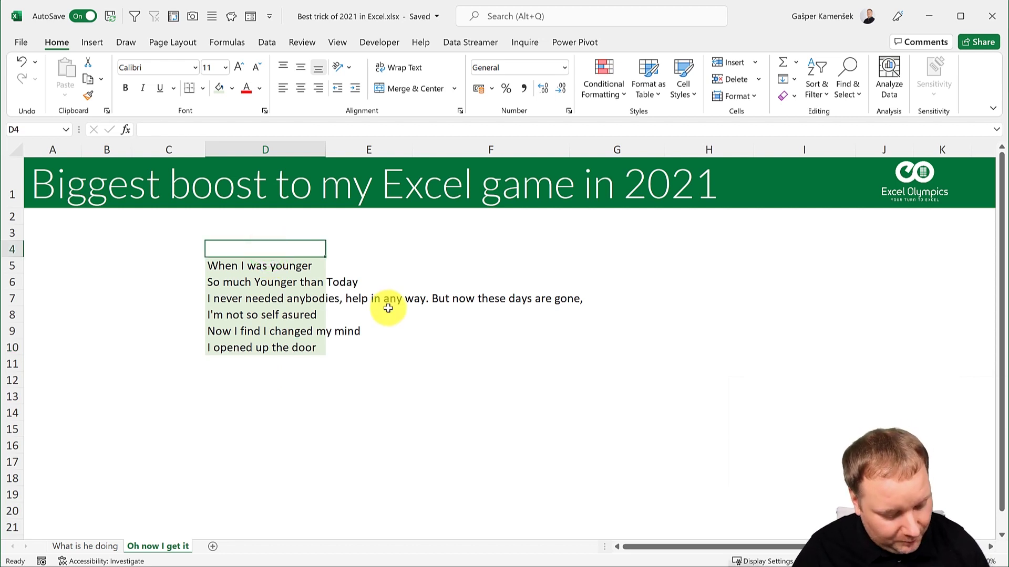
key(super+v)
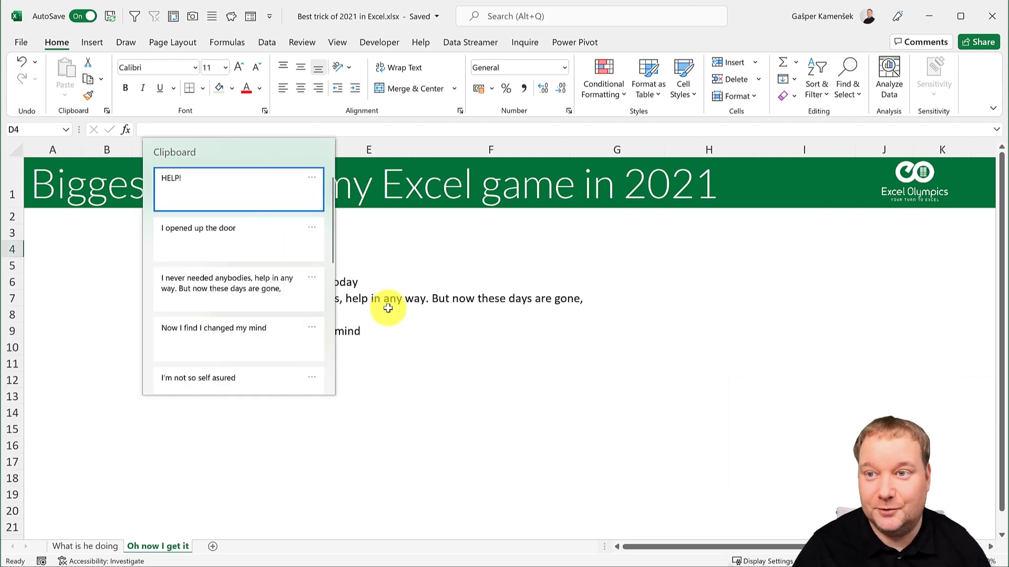
click(225, 181)
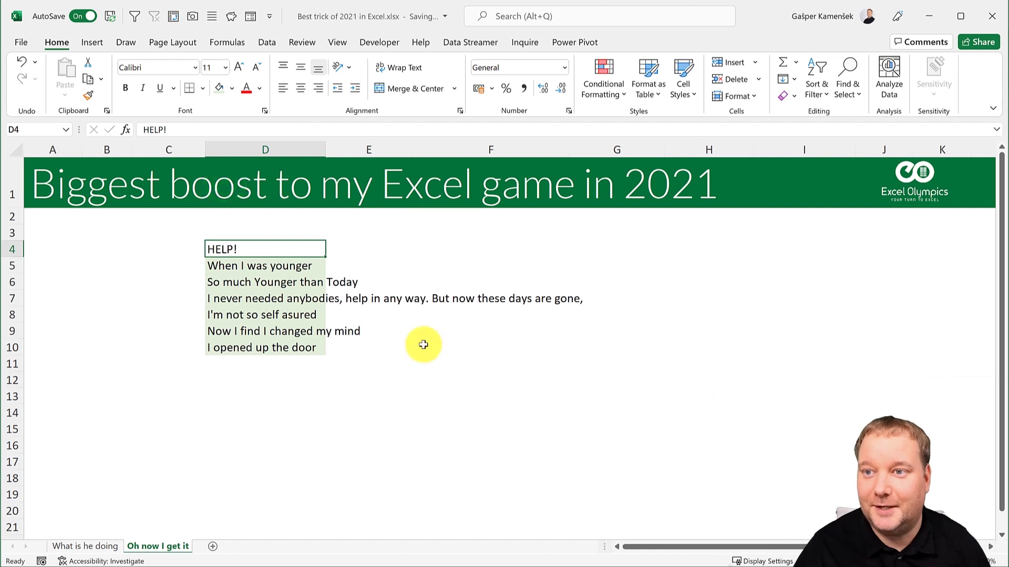
drag(277, 266, 283, 348)
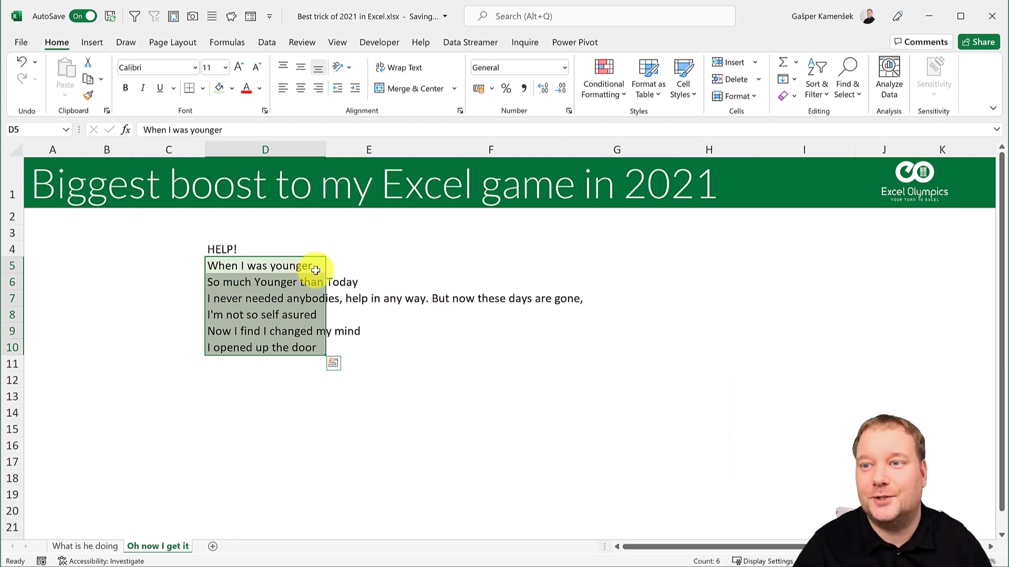
Name the lyric range D5:D10 'Data' in the Name Box
key(Escape)
click(49, 131)
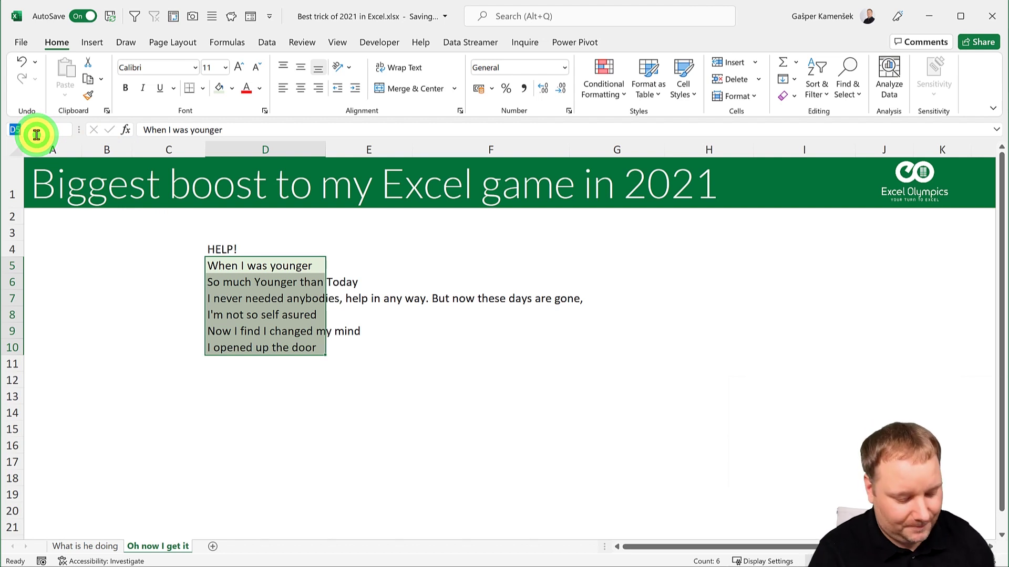
text(Data)
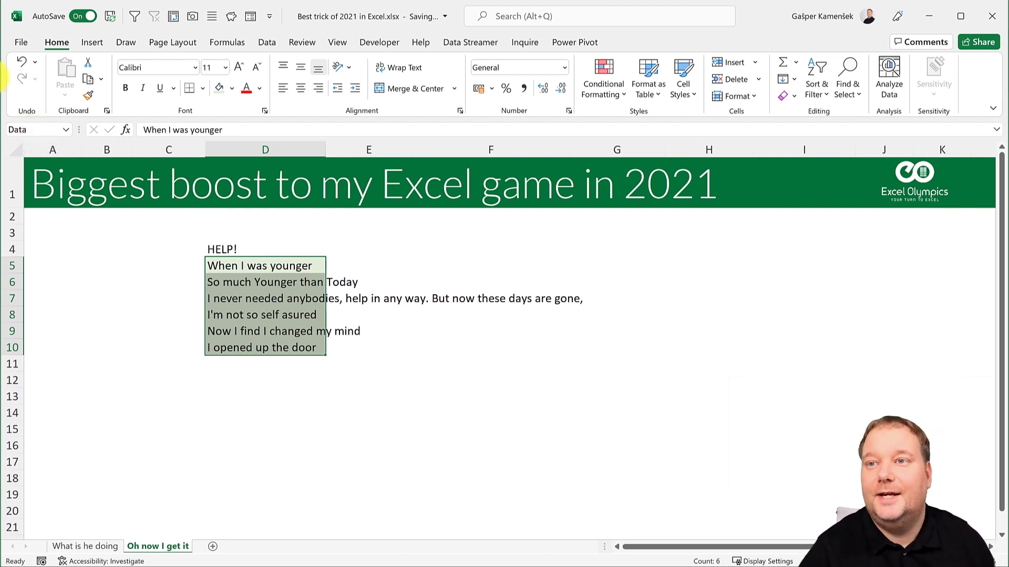
Start a blank query from Get Data to open the Power Query Editor
click(264, 44)
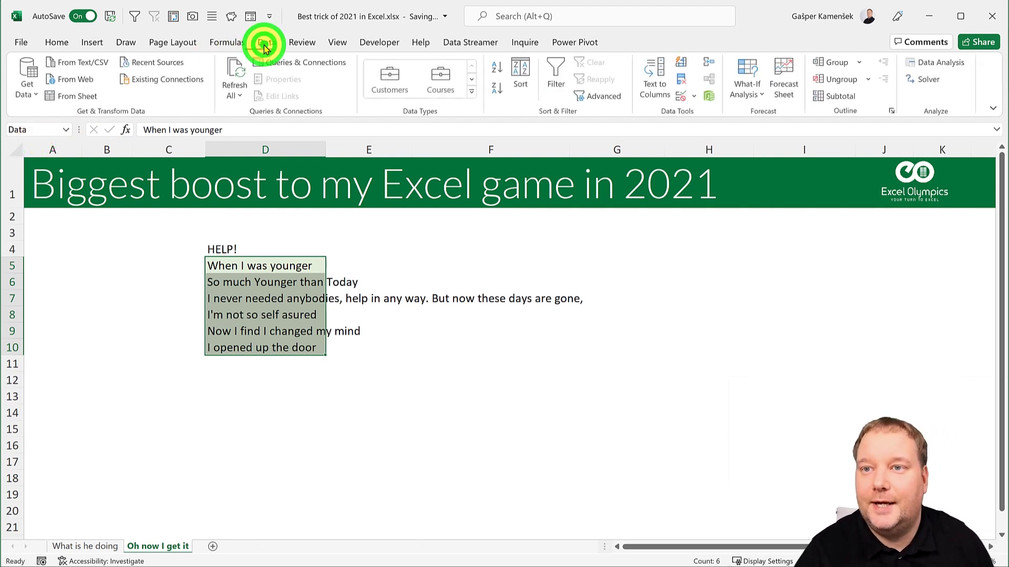
click(27, 86)
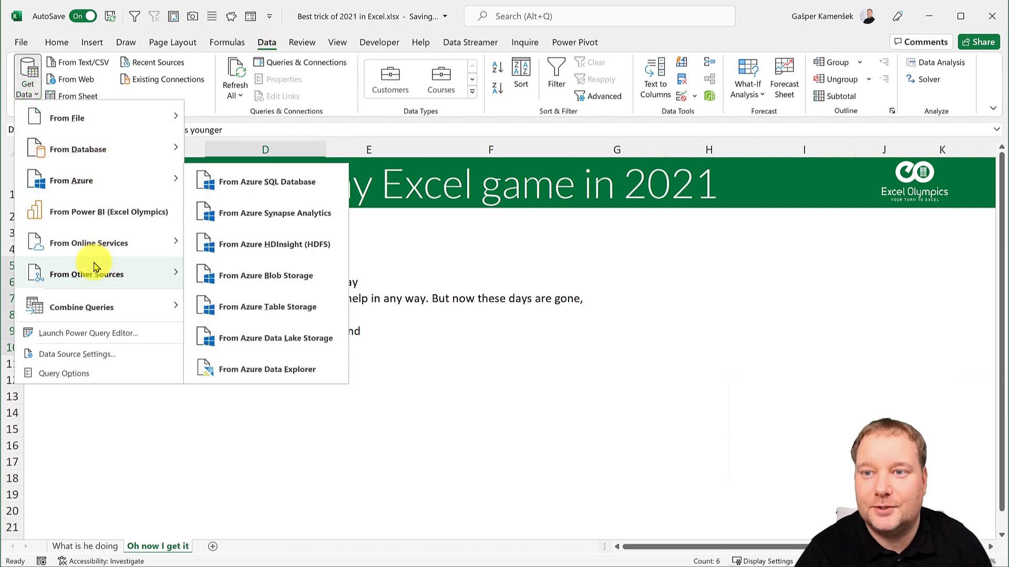
mouse_move(94, 272)
click(263, 558)
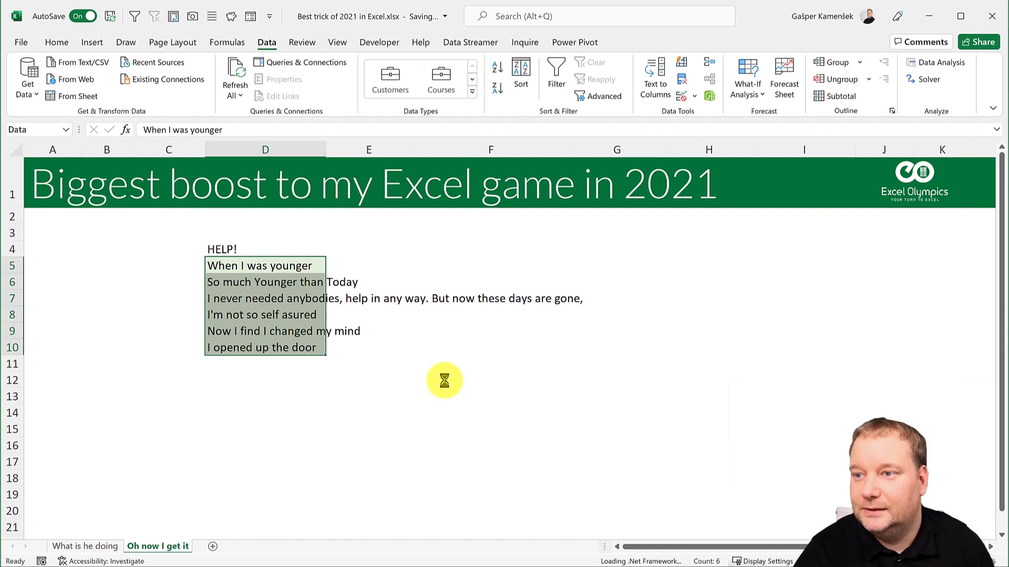
Set Query1's formula to = Excel.CurrentWorkbook(), correcting 'excel' to a capital E
click(762, 80)
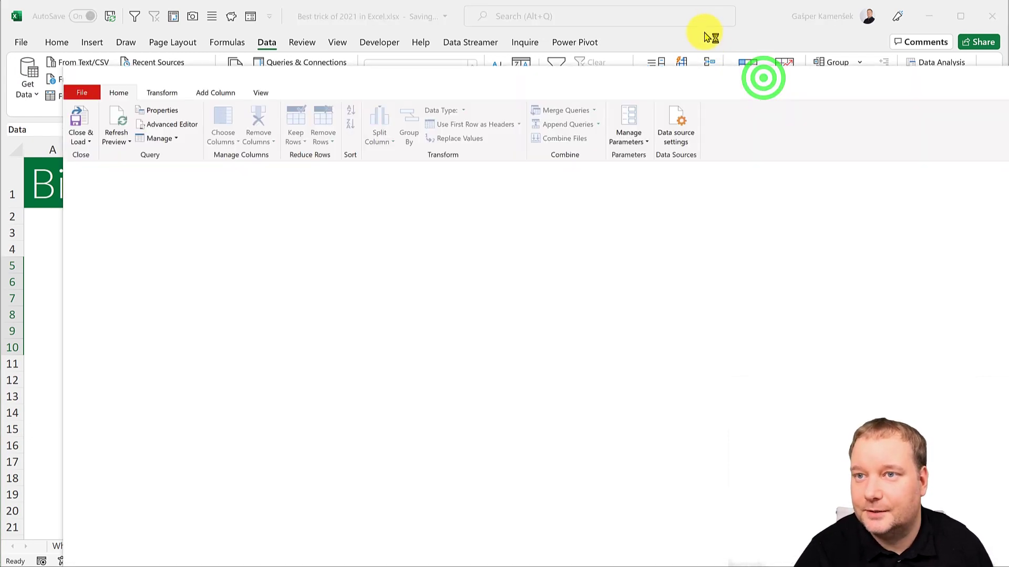
click(717, 76)
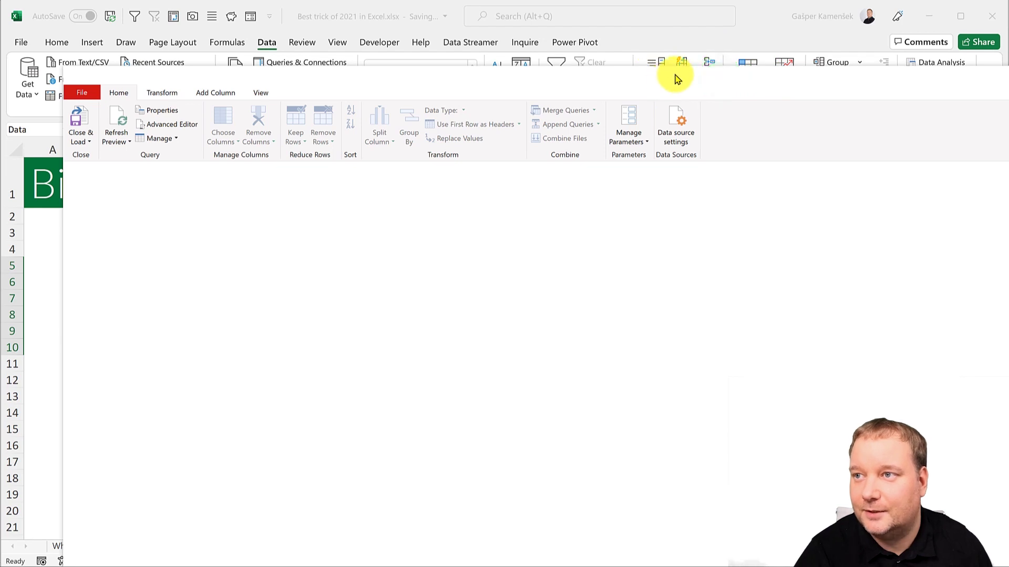
click(707, 78)
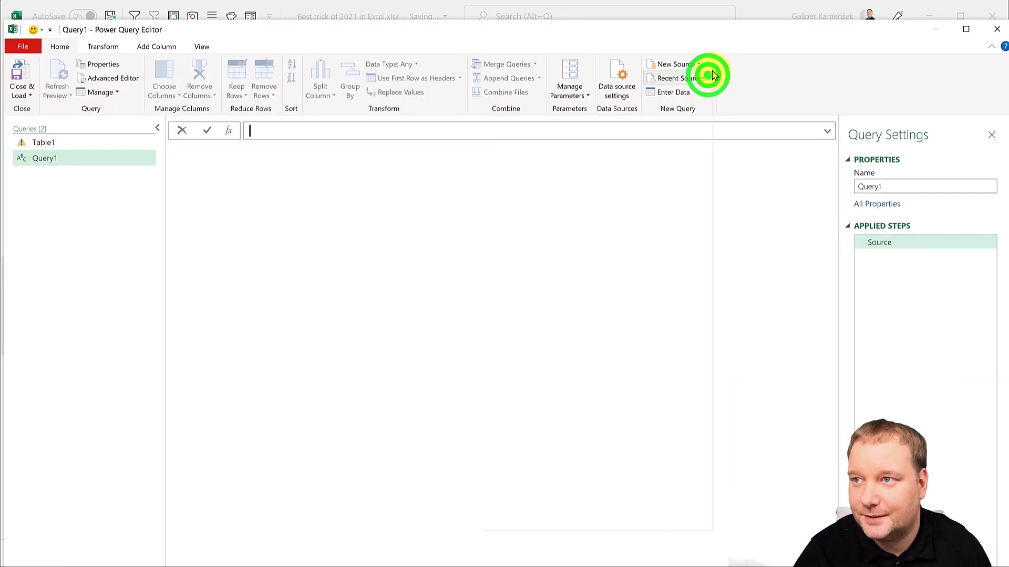
drag(733, 35, 723, 10)
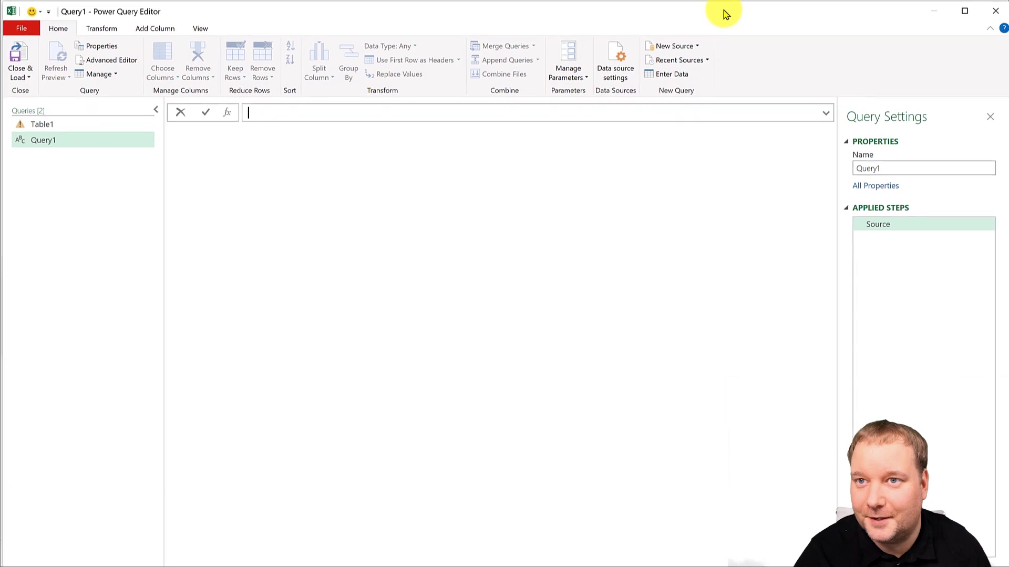
click(340, 110)
text(=)
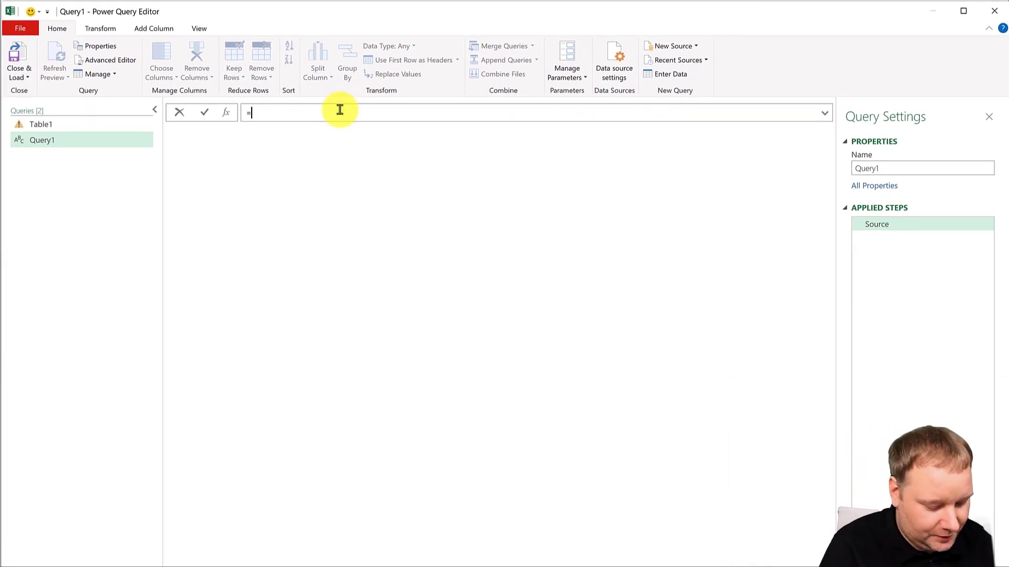
text( excel.Curr)
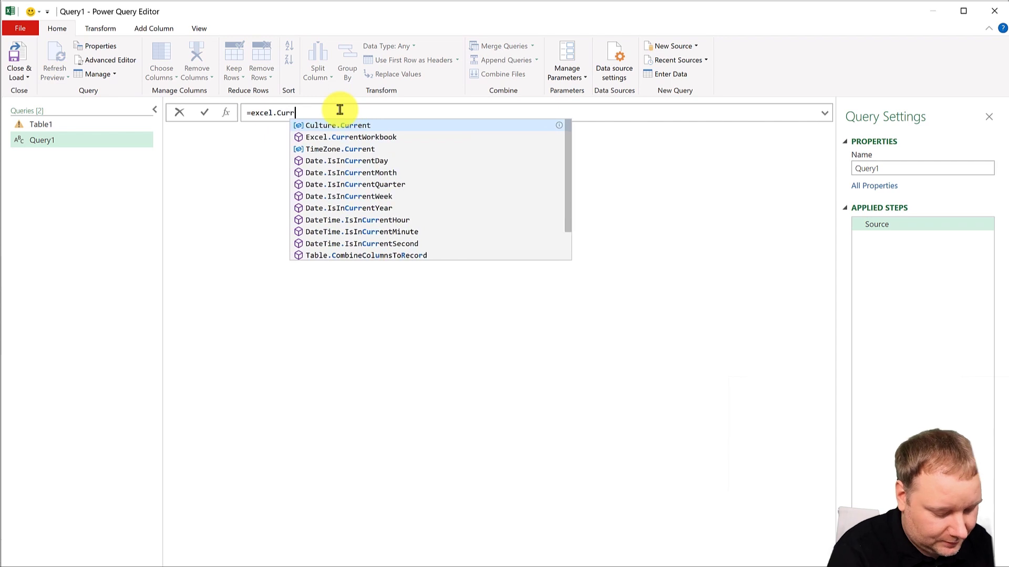
text(entWork)
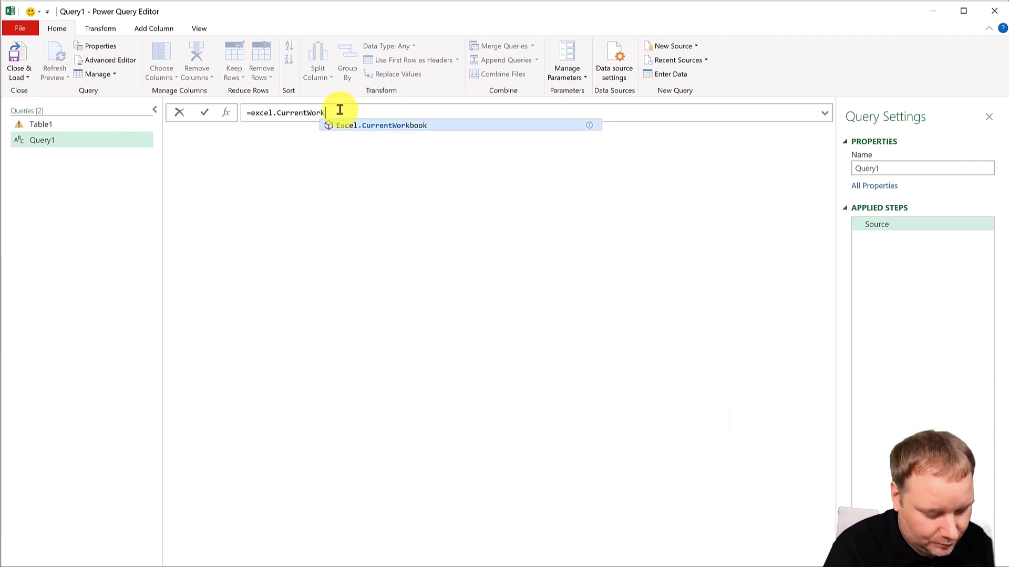
text(book())
key(Return)
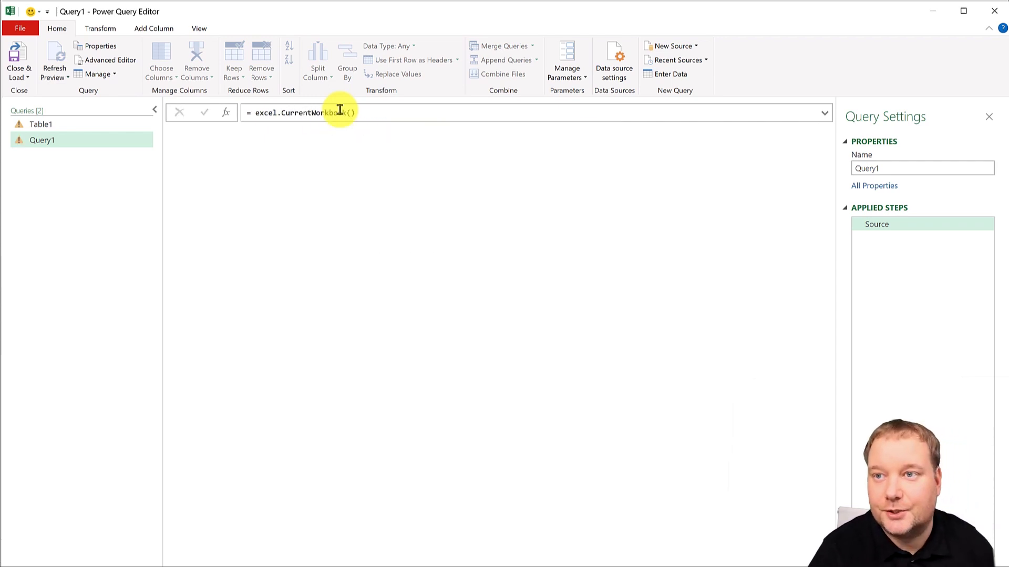
click(258, 111)
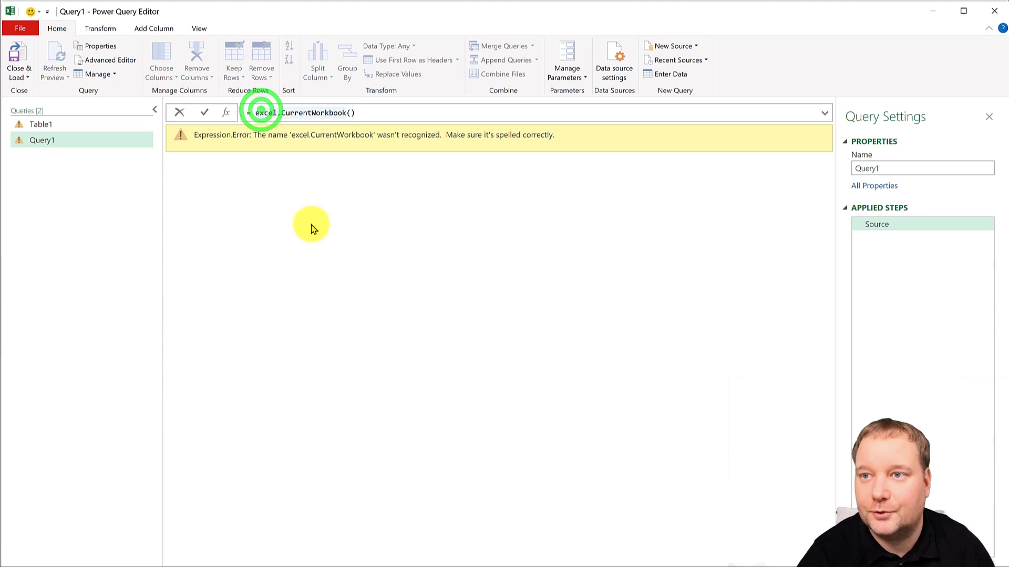
key(BackSpace)
text(E)
key(Return)
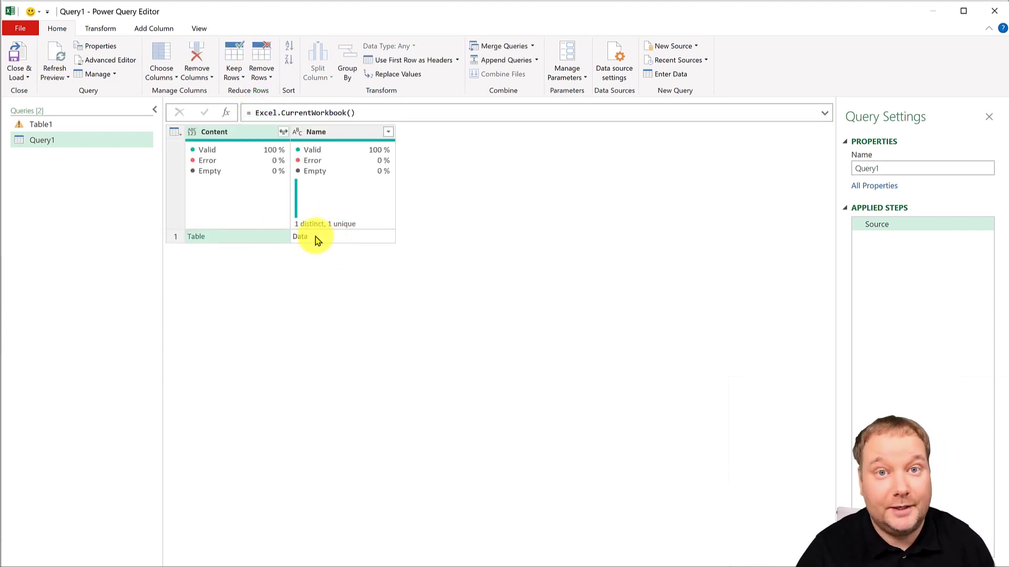
Drill into the Data table and split Column1 by comma into rows
click(199, 236)
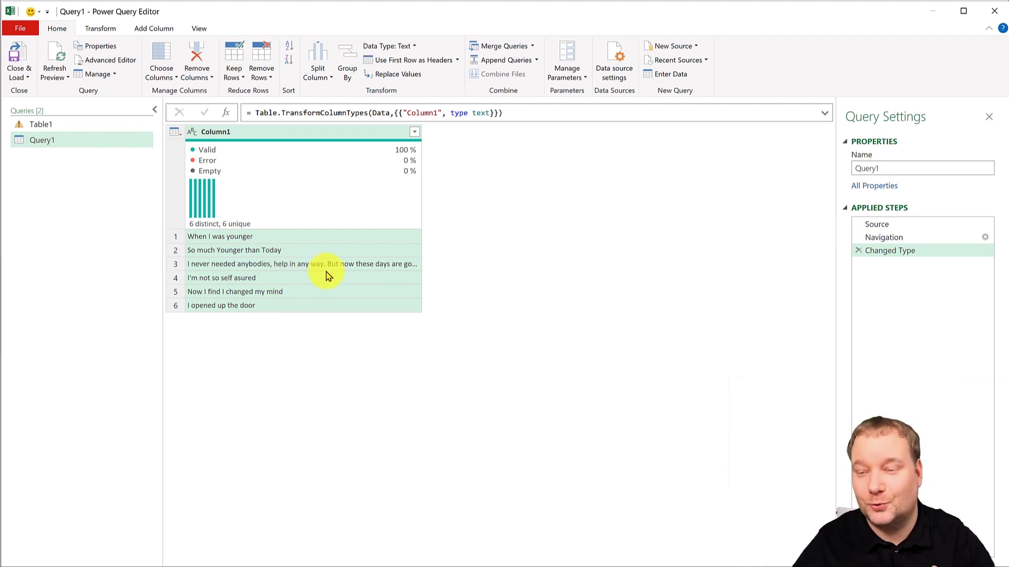
click(346, 126)
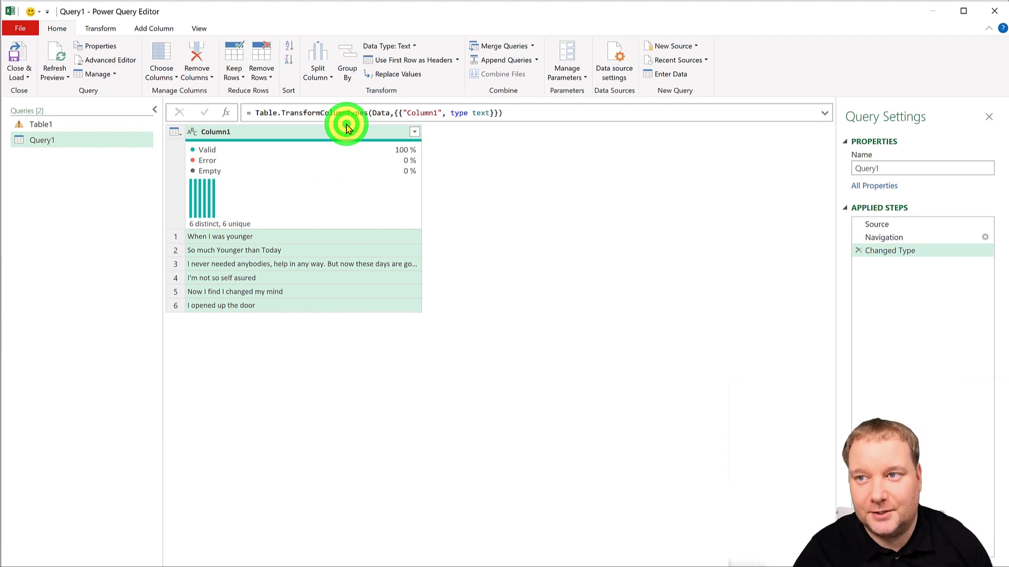
click(319, 72)
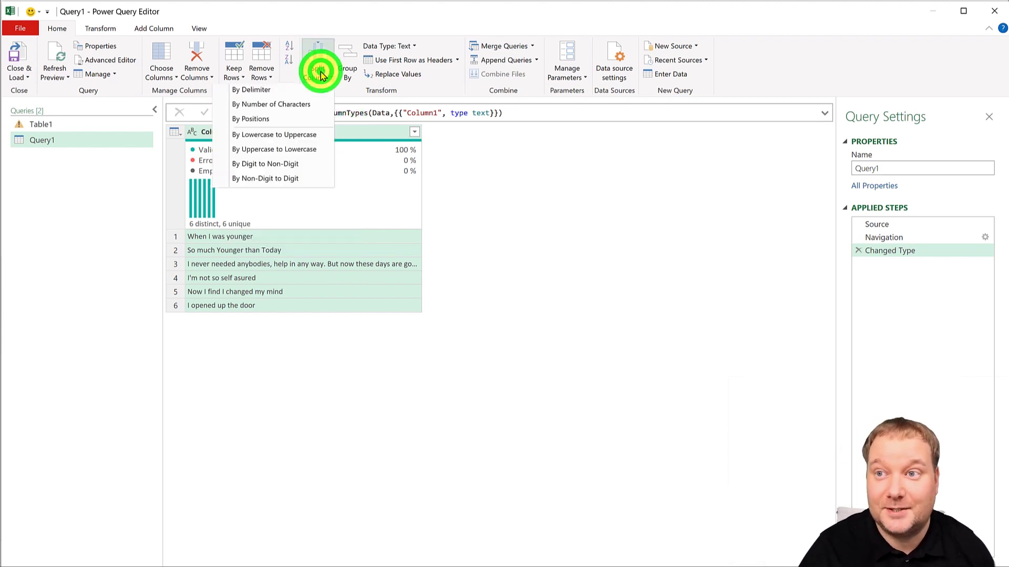
click(270, 90)
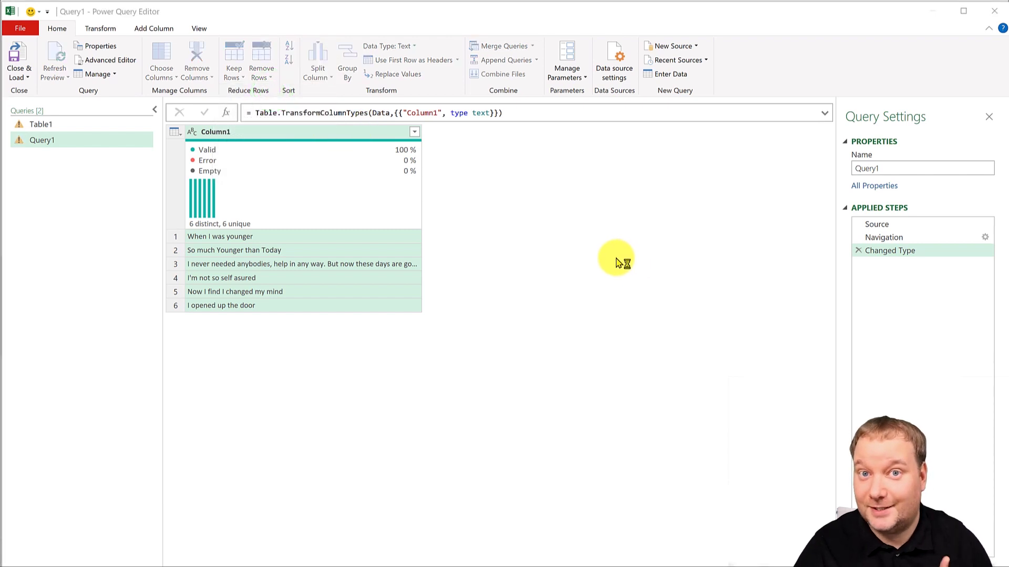
click(472, 277)
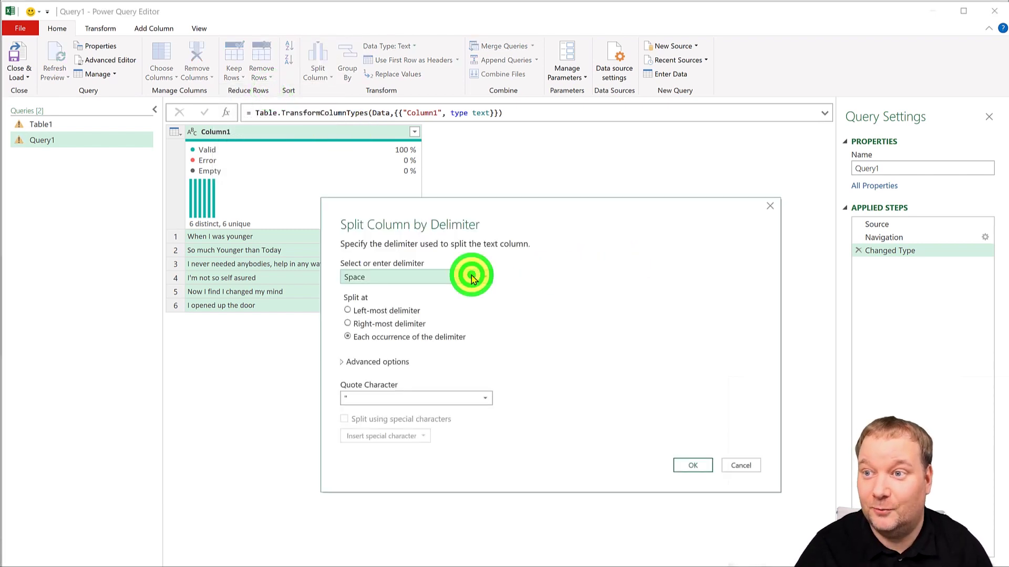
click(435, 300)
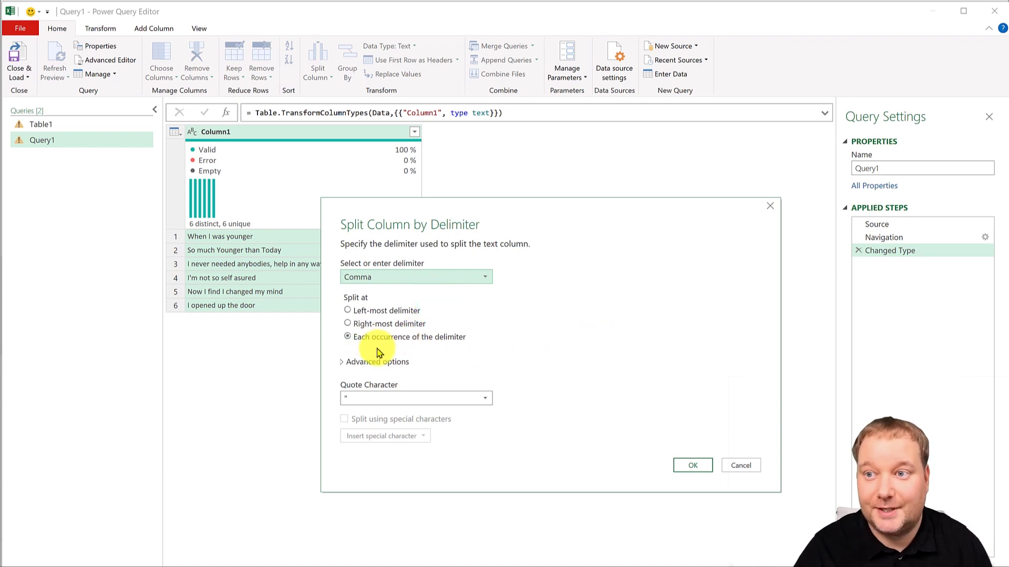
click(370, 363)
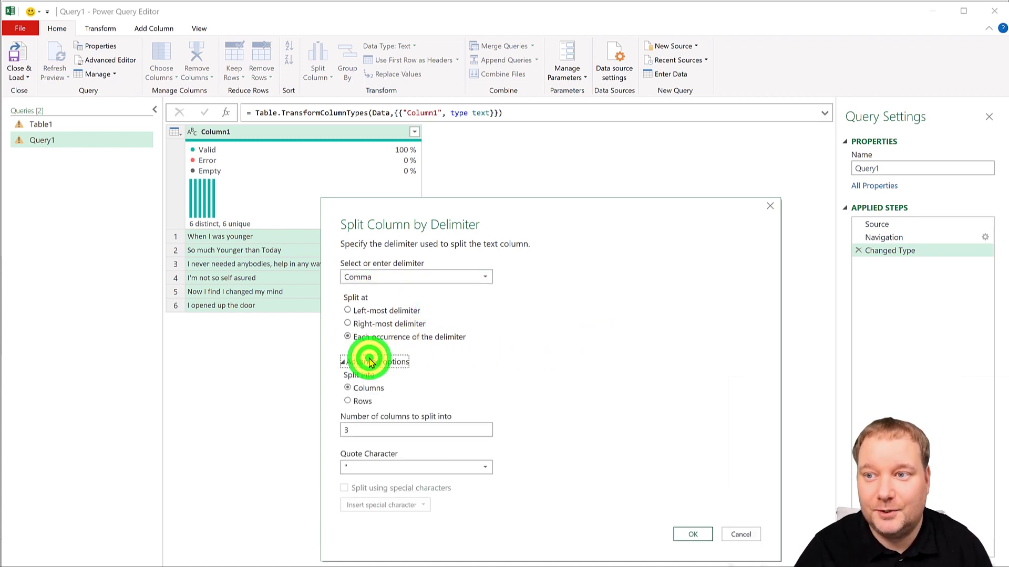
click(353, 403)
click(690, 504)
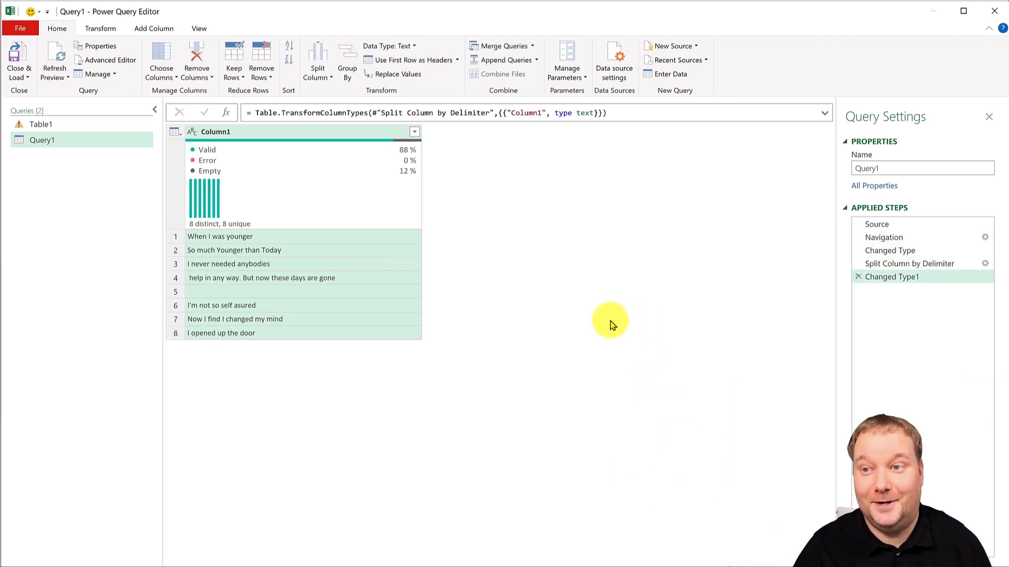
Remove the empty rows from Column1 using its filter dropdown
click(213, 292)
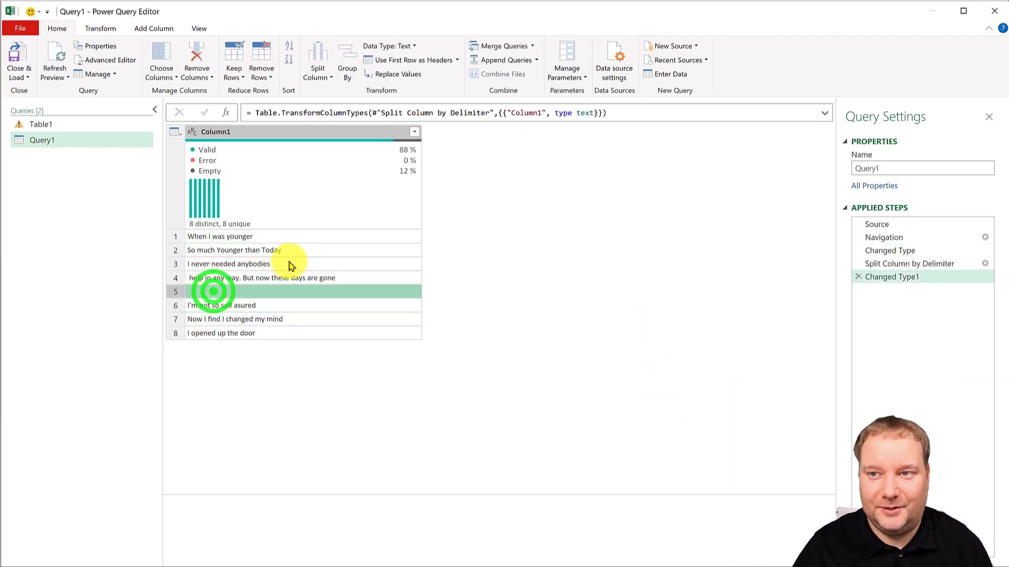
click(414, 132)
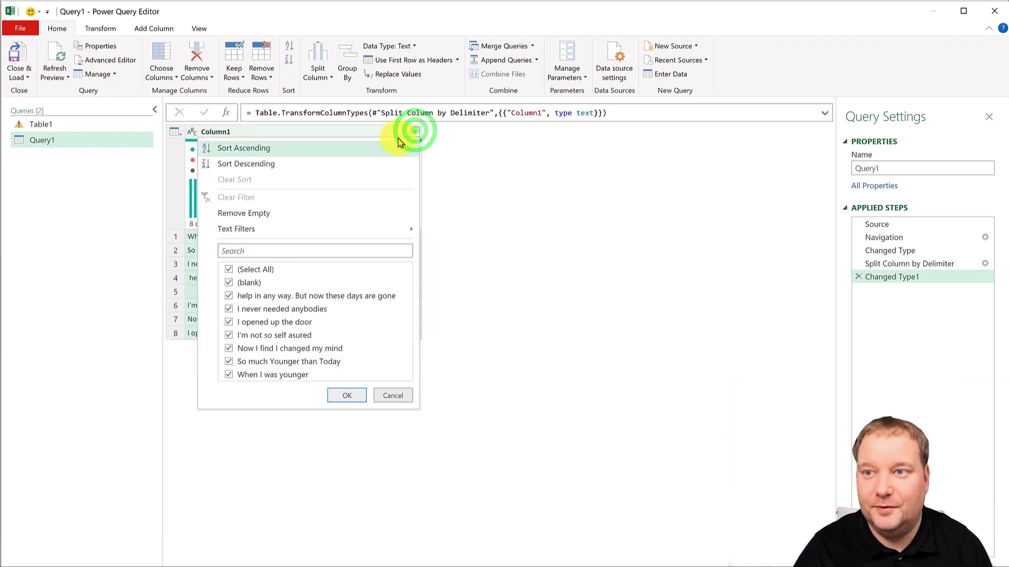
click(258, 215)
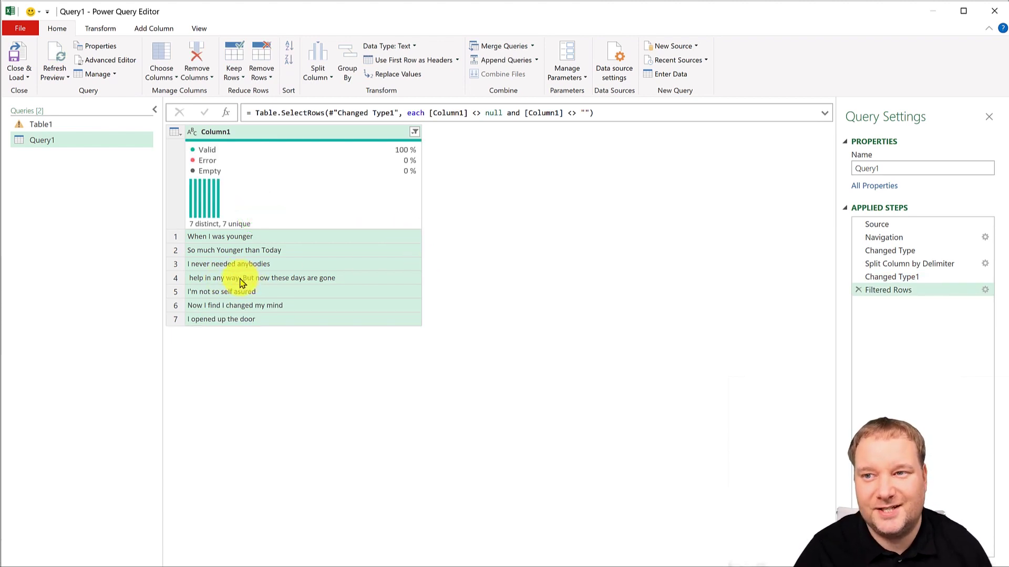
Split Column1 by the custom delimiter '.' into rows
click(310, 70)
click(263, 90)
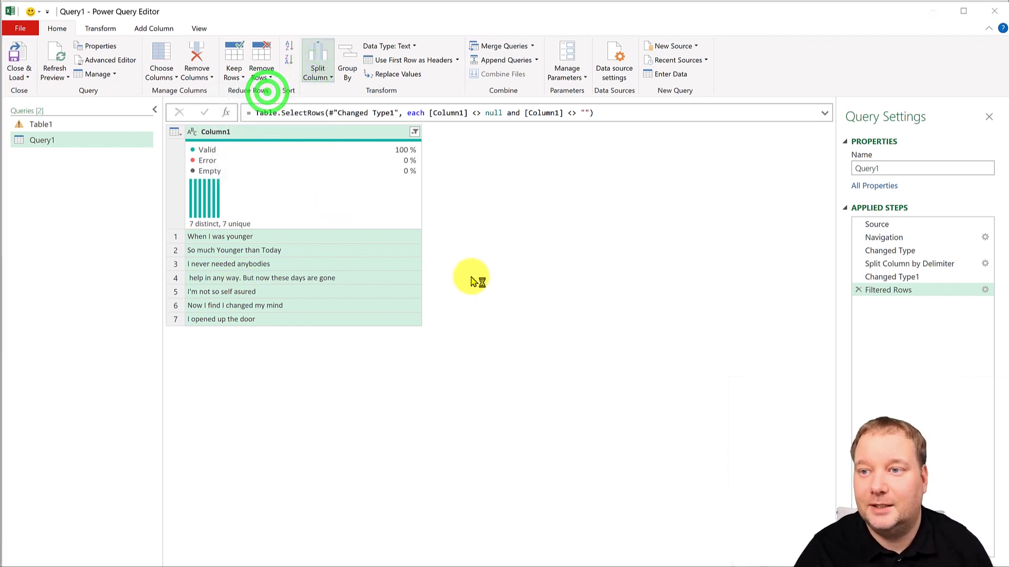
click(429, 278)
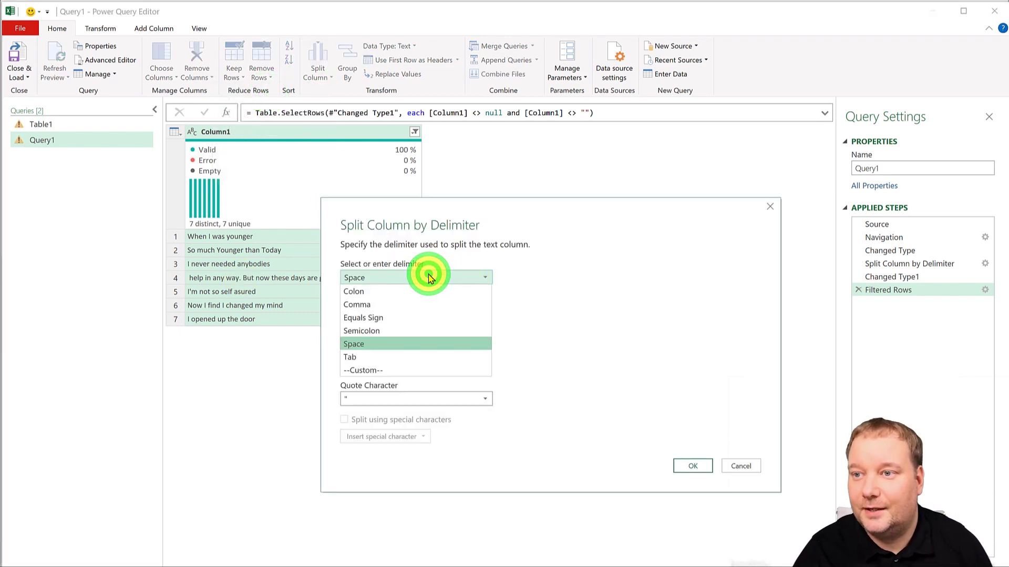
click(375, 369)
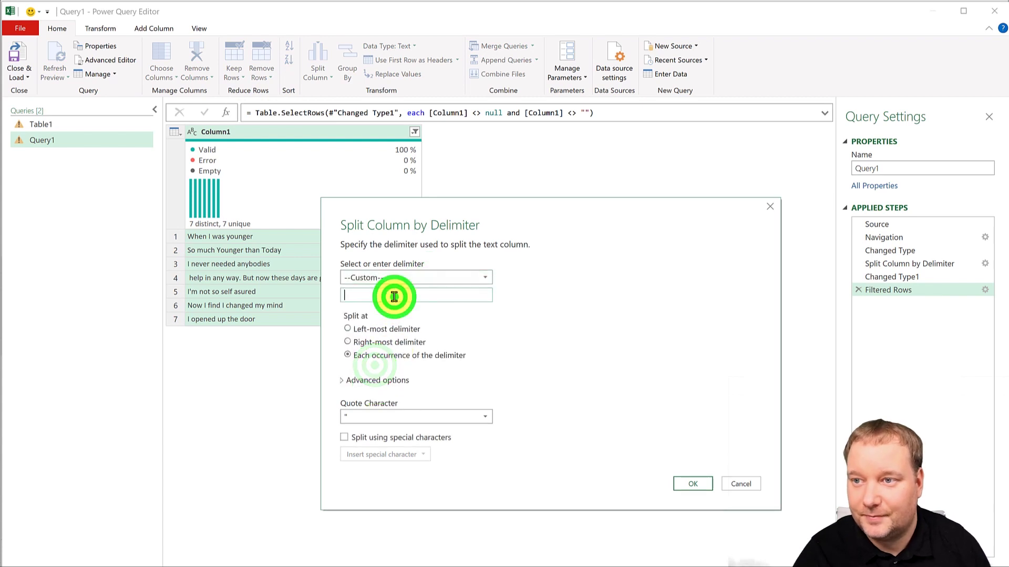
text(.)
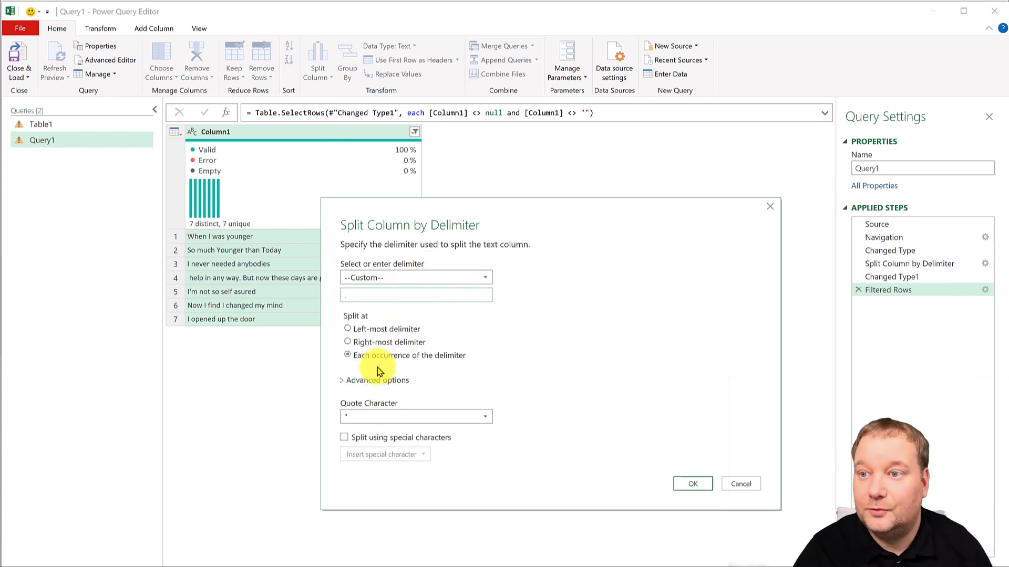
click(376, 380)
click(361, 419)
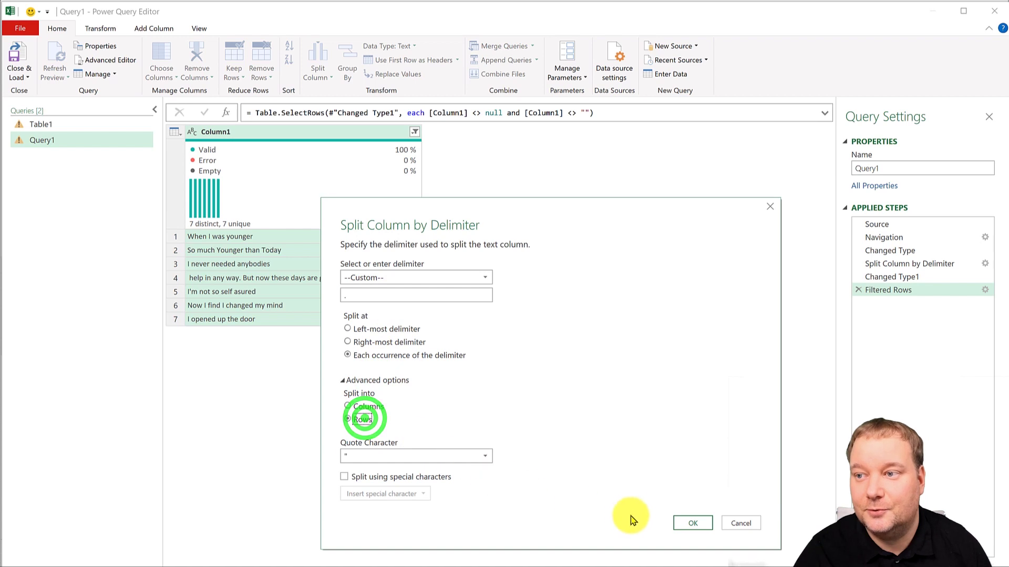
click(689, 522)
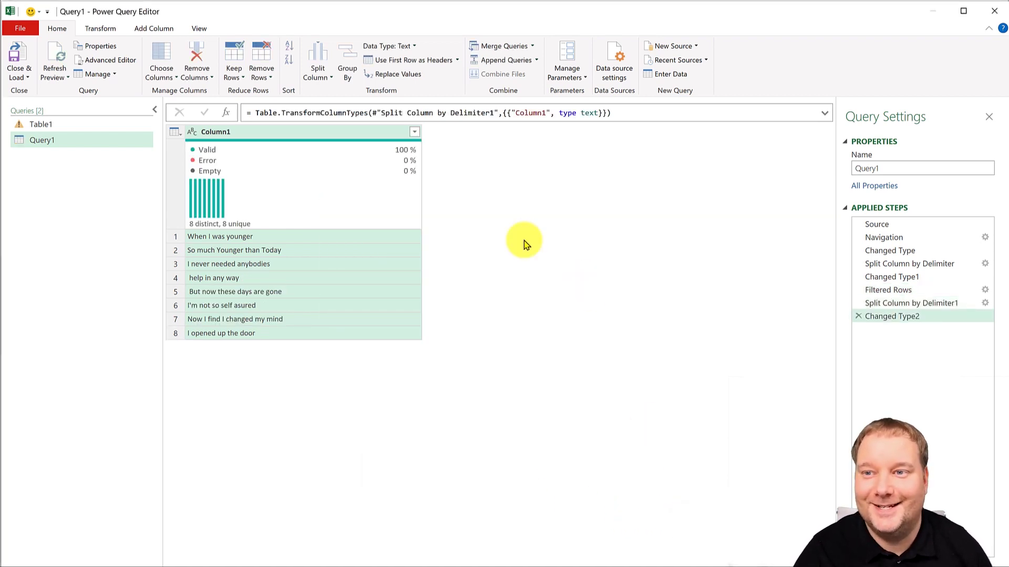
Close & Load Query1 to a new sheet and widen column A to fit the phrases
click(18, 79)
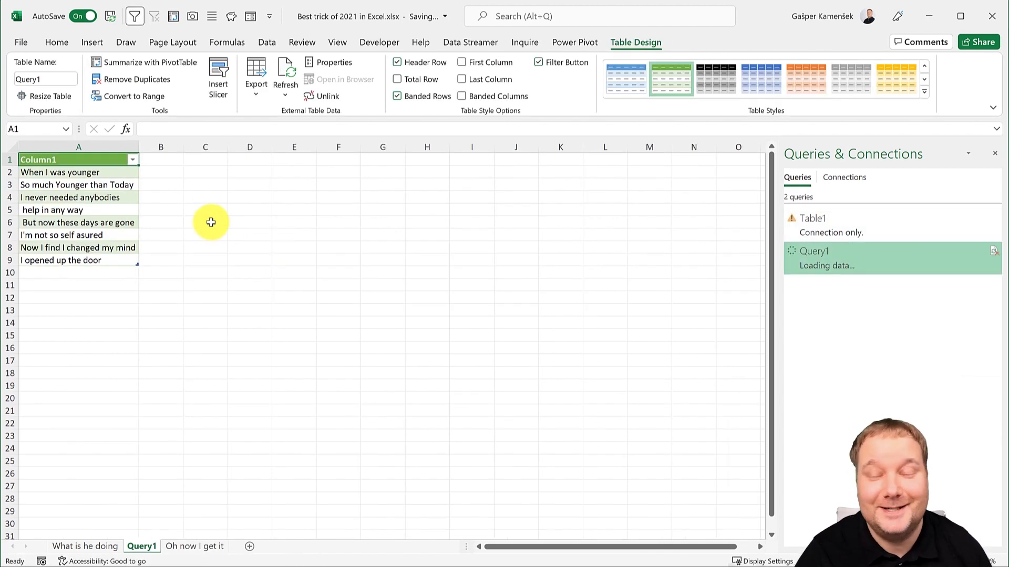
drag(139, 145, 166, 144)
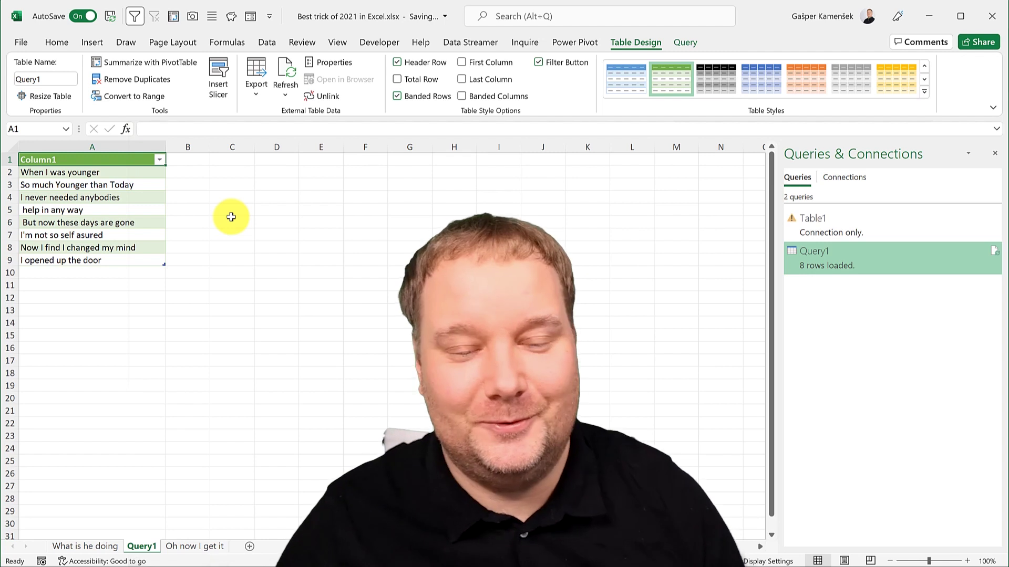